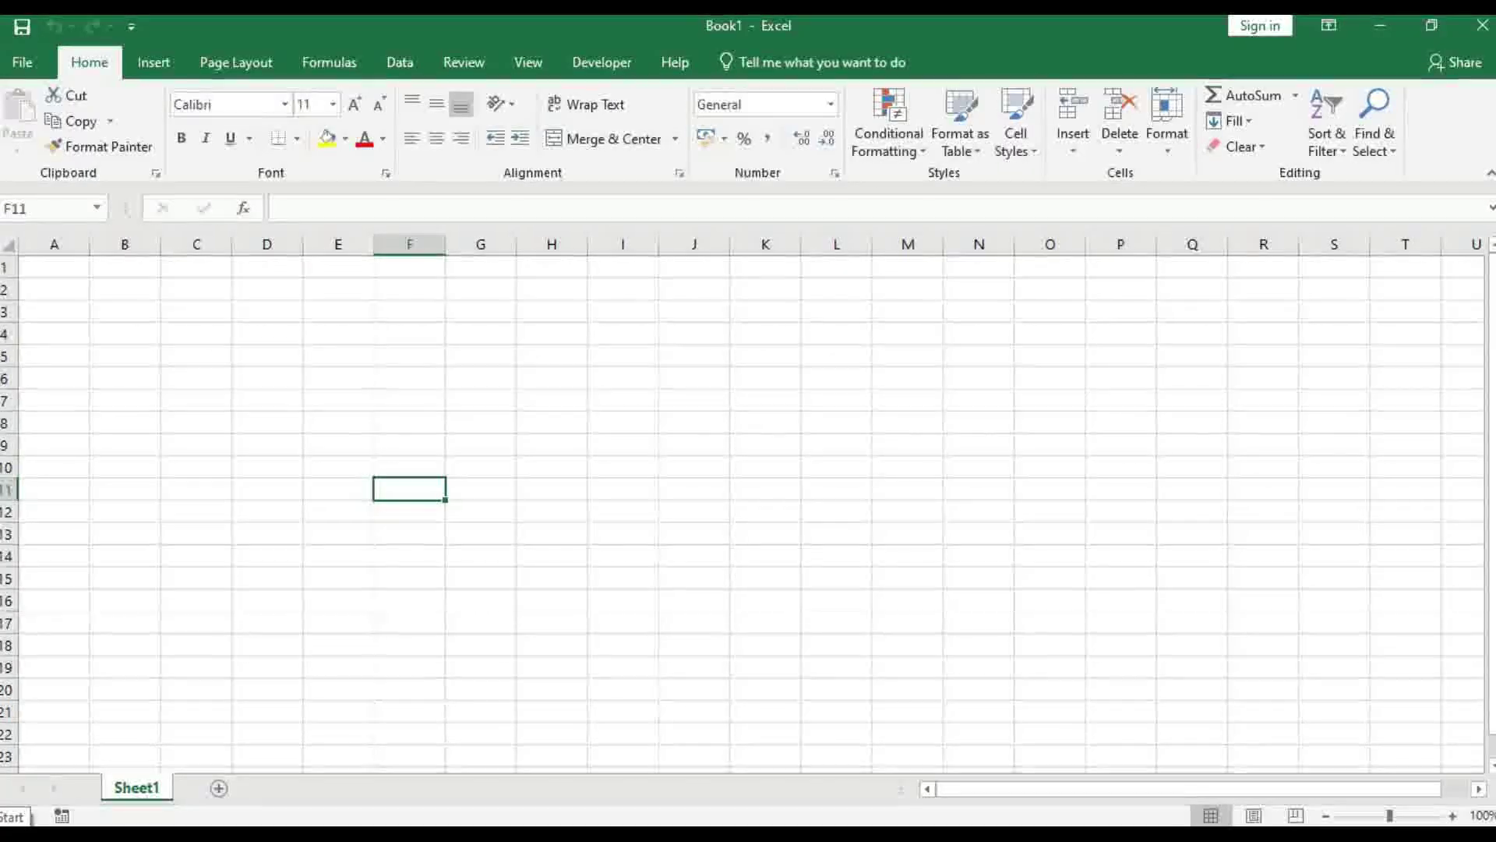
# Launch Excel from the list of installed programs.
pyautogui.click(15, 833)
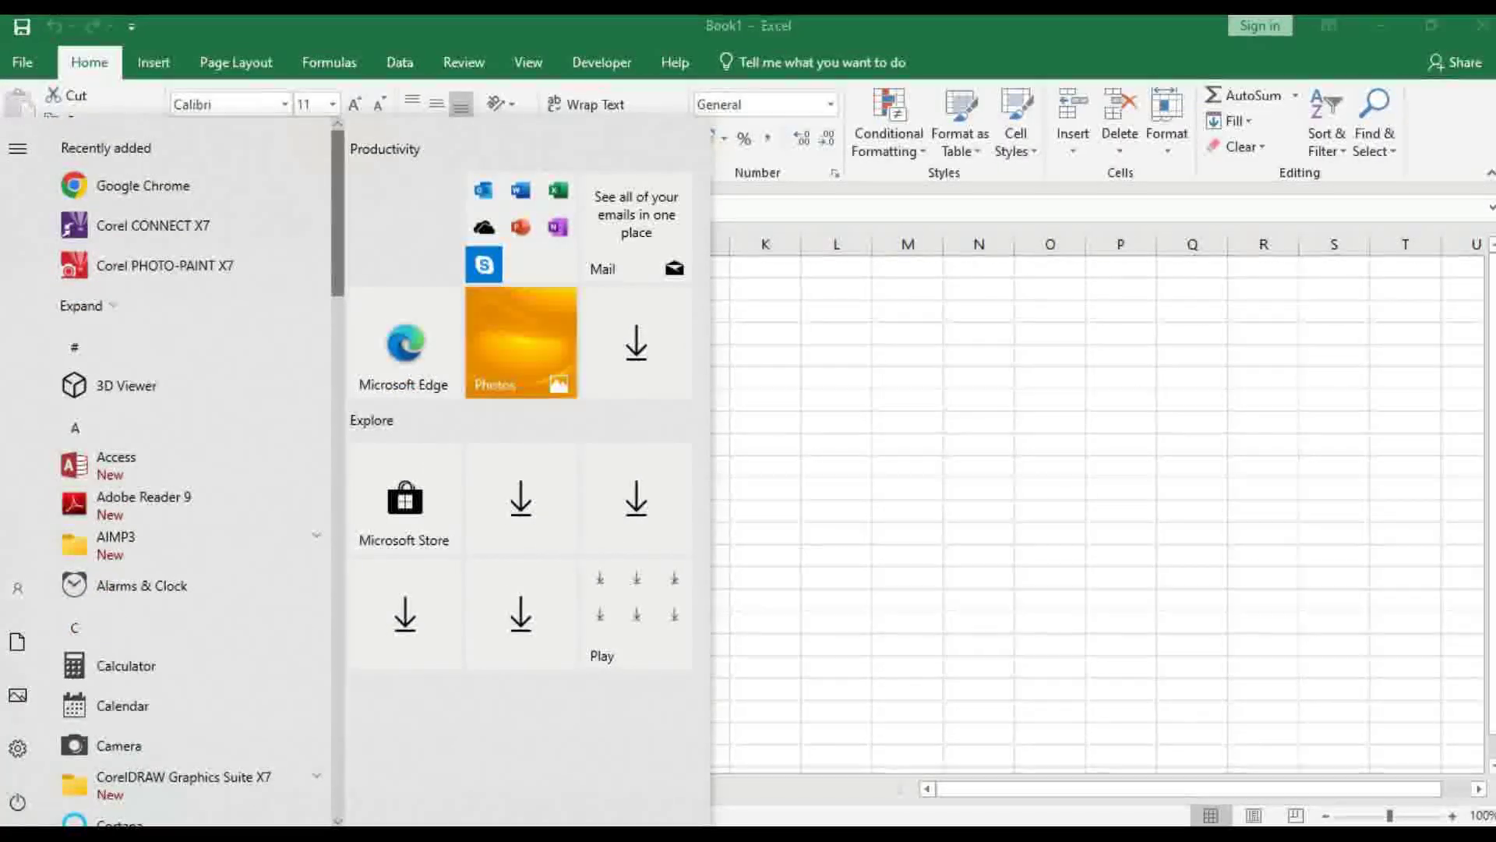
pyautogui.scroll(-5, 335, 327)
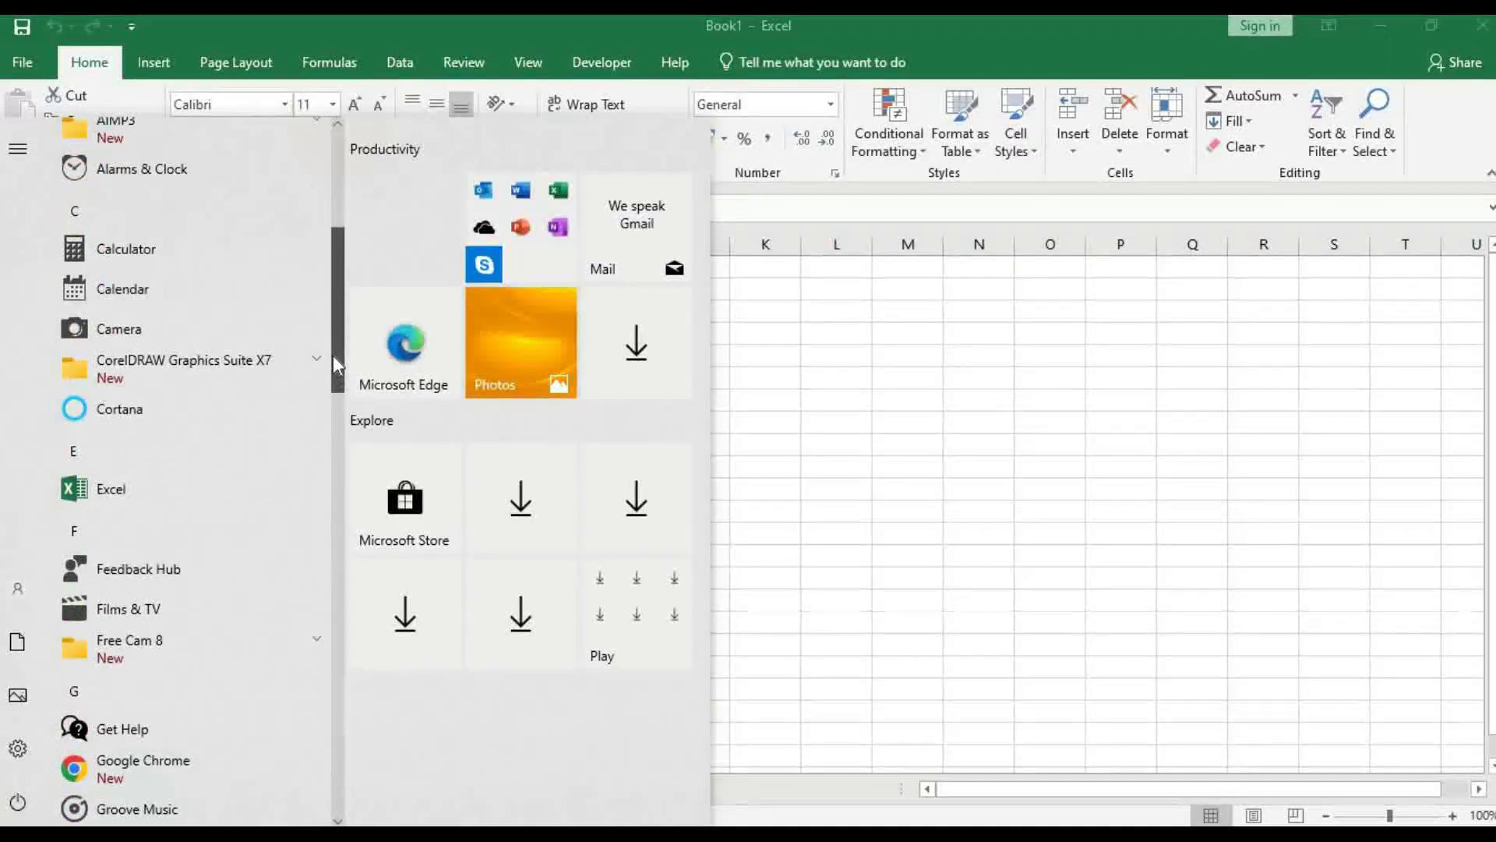
pyautogui.click(99, 496)
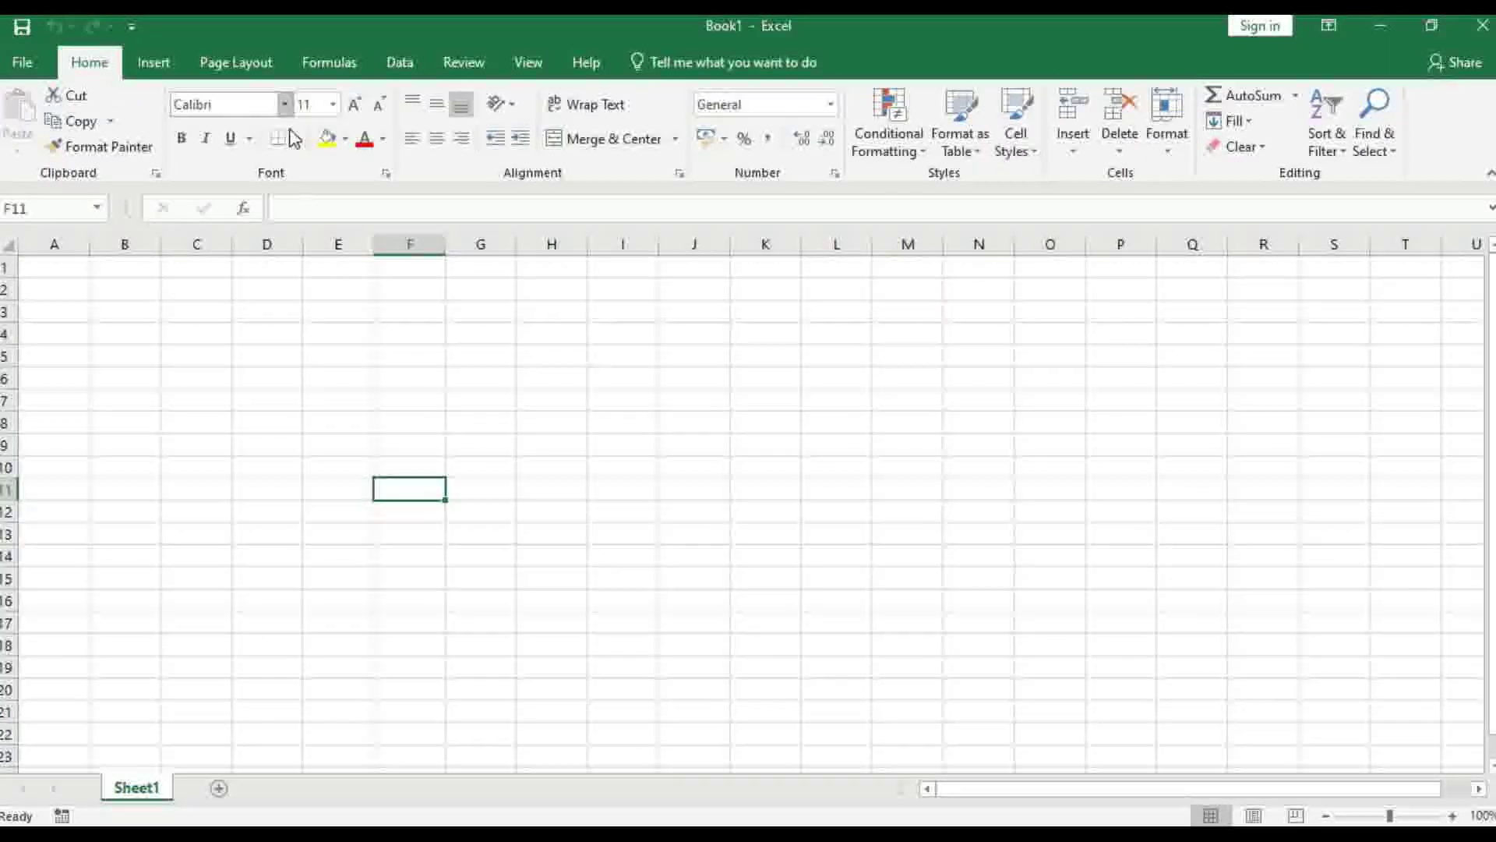
# Review the Insert, Page Layout, Formulas, Data, Review, View and Help commands, and return to the Home commands.
pyautogui.click(155, 67)
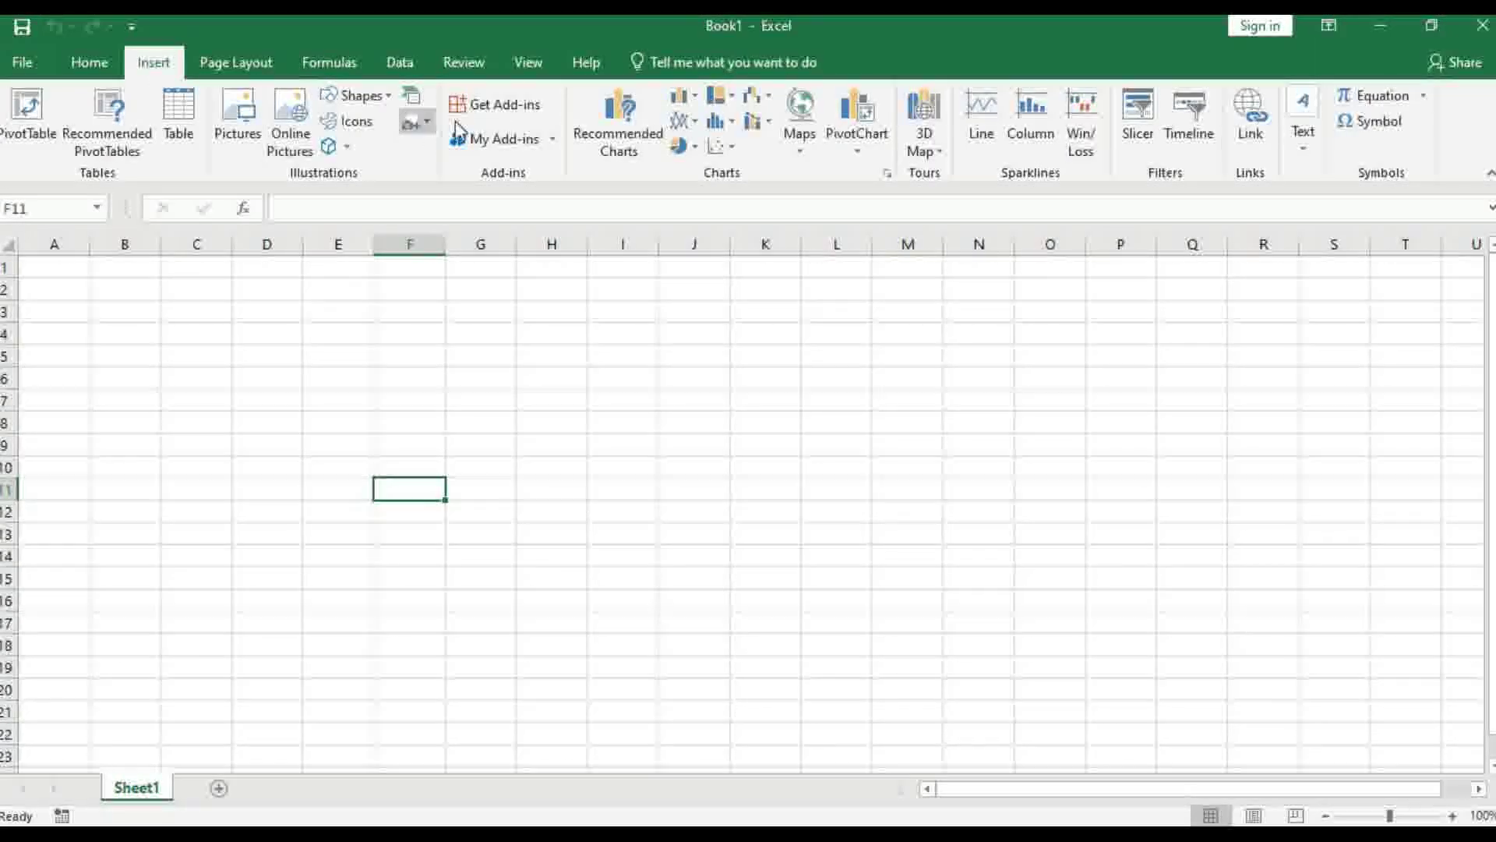
pyautogui.click(241, 73)
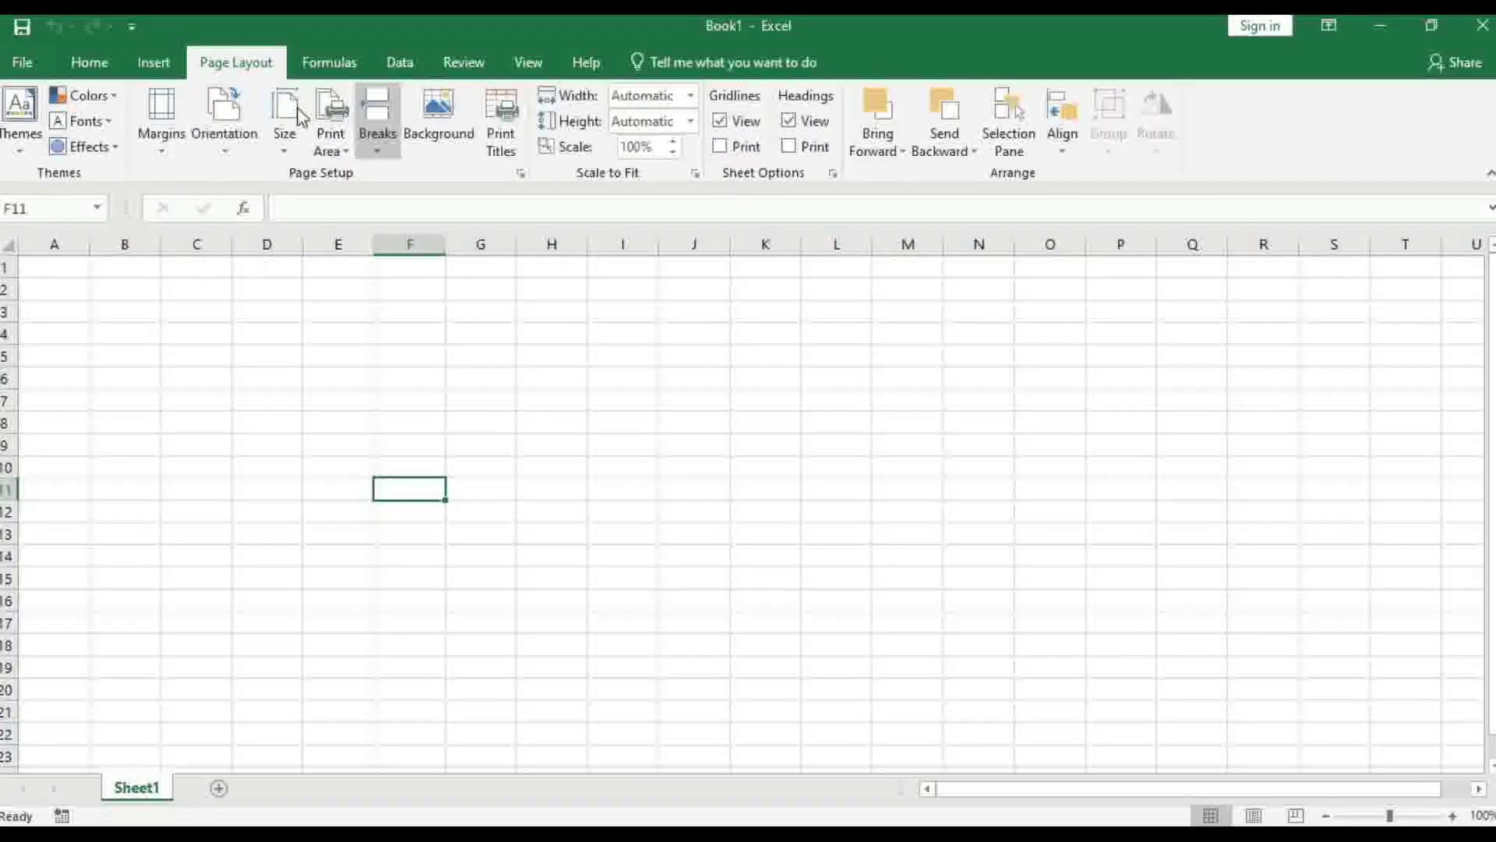
pyautogui.click(321, 72)
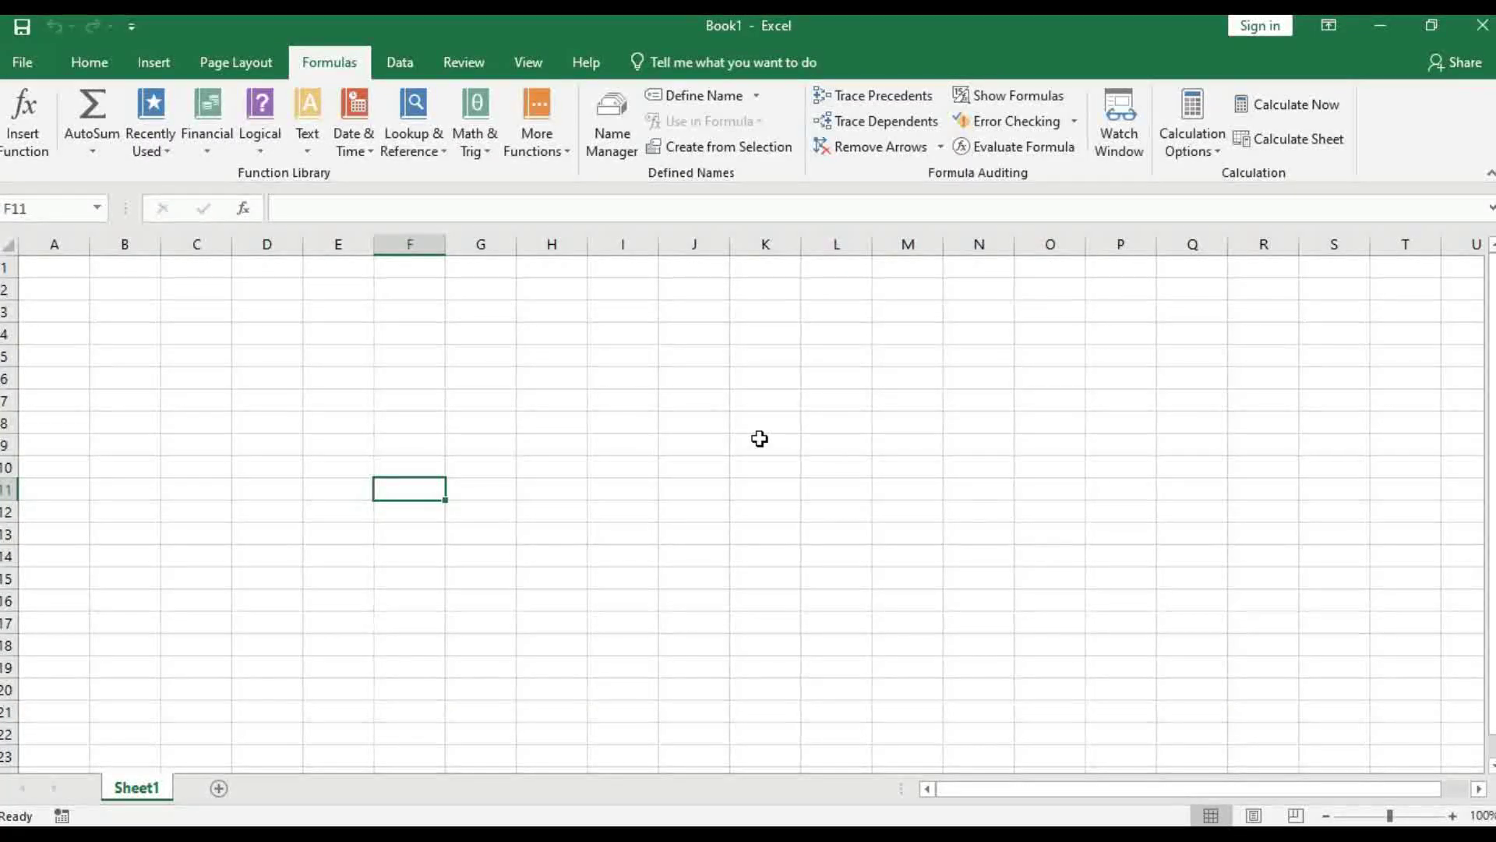
pyautogui.click(400, 62)
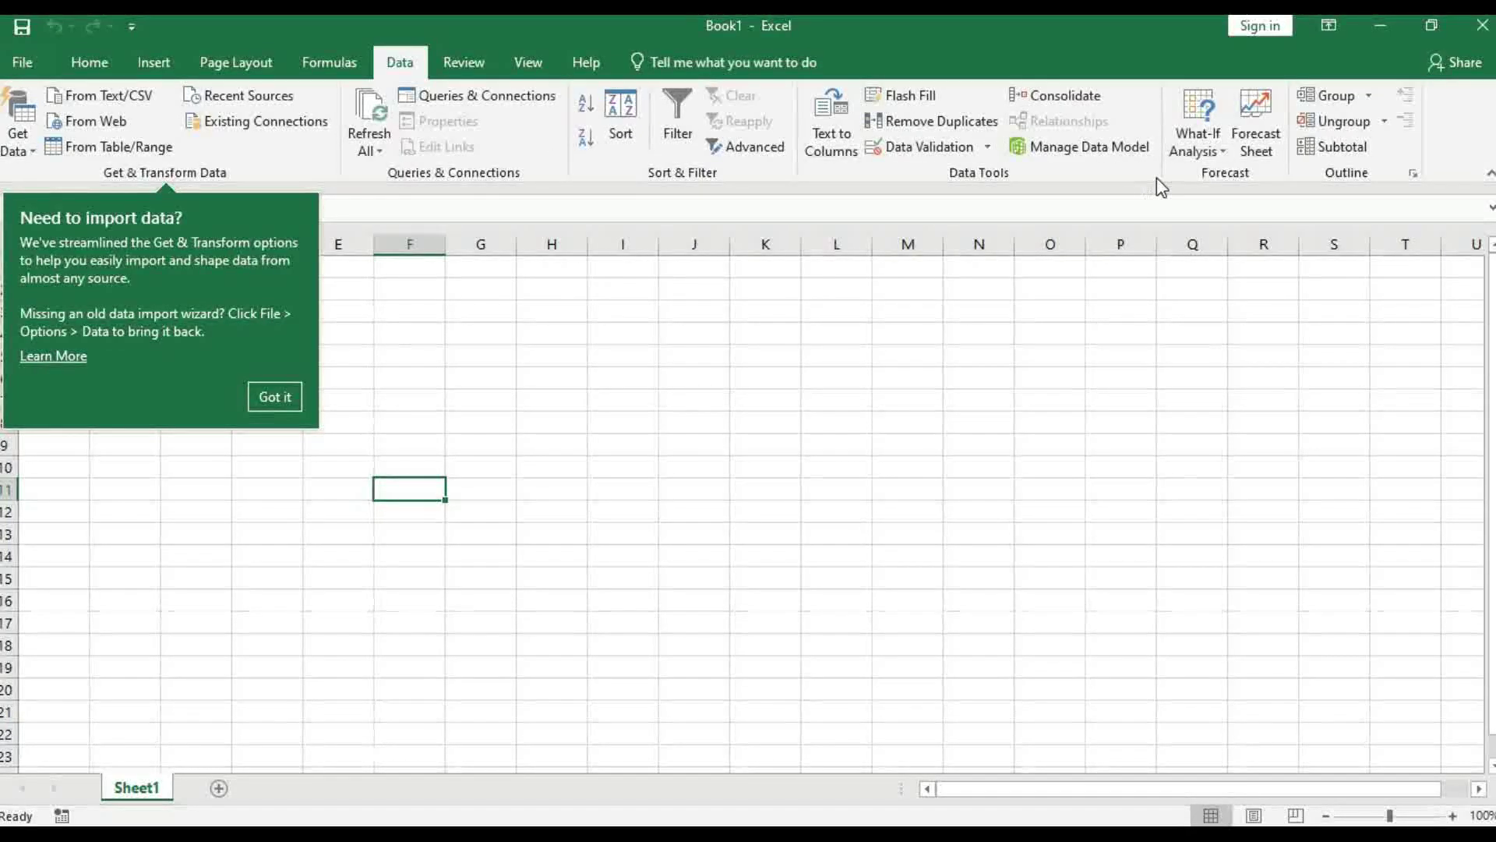
pyautogui.click(464, 61)
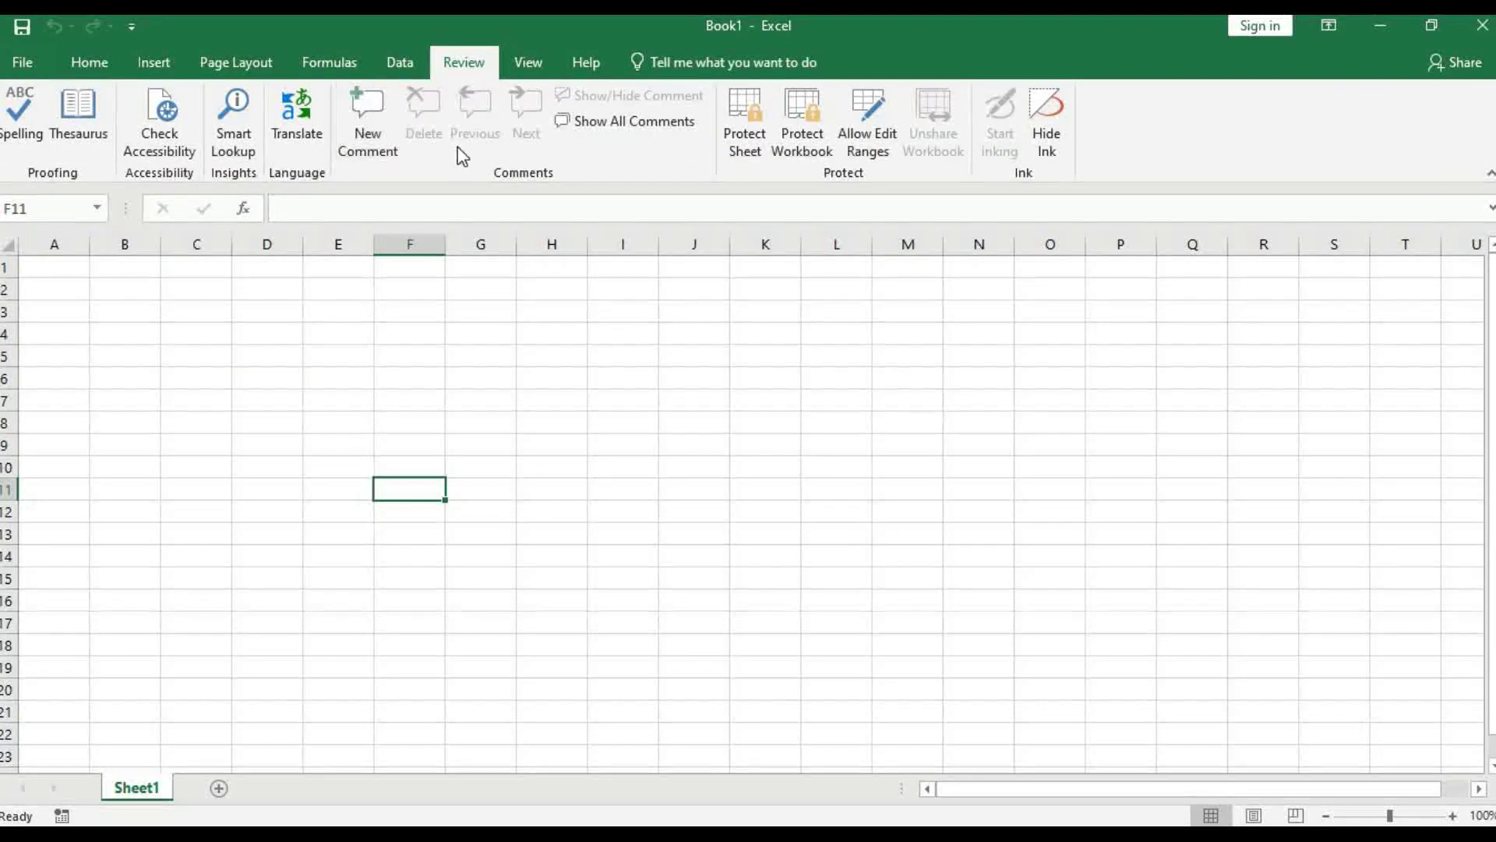
pyautogui.click(525, 69)
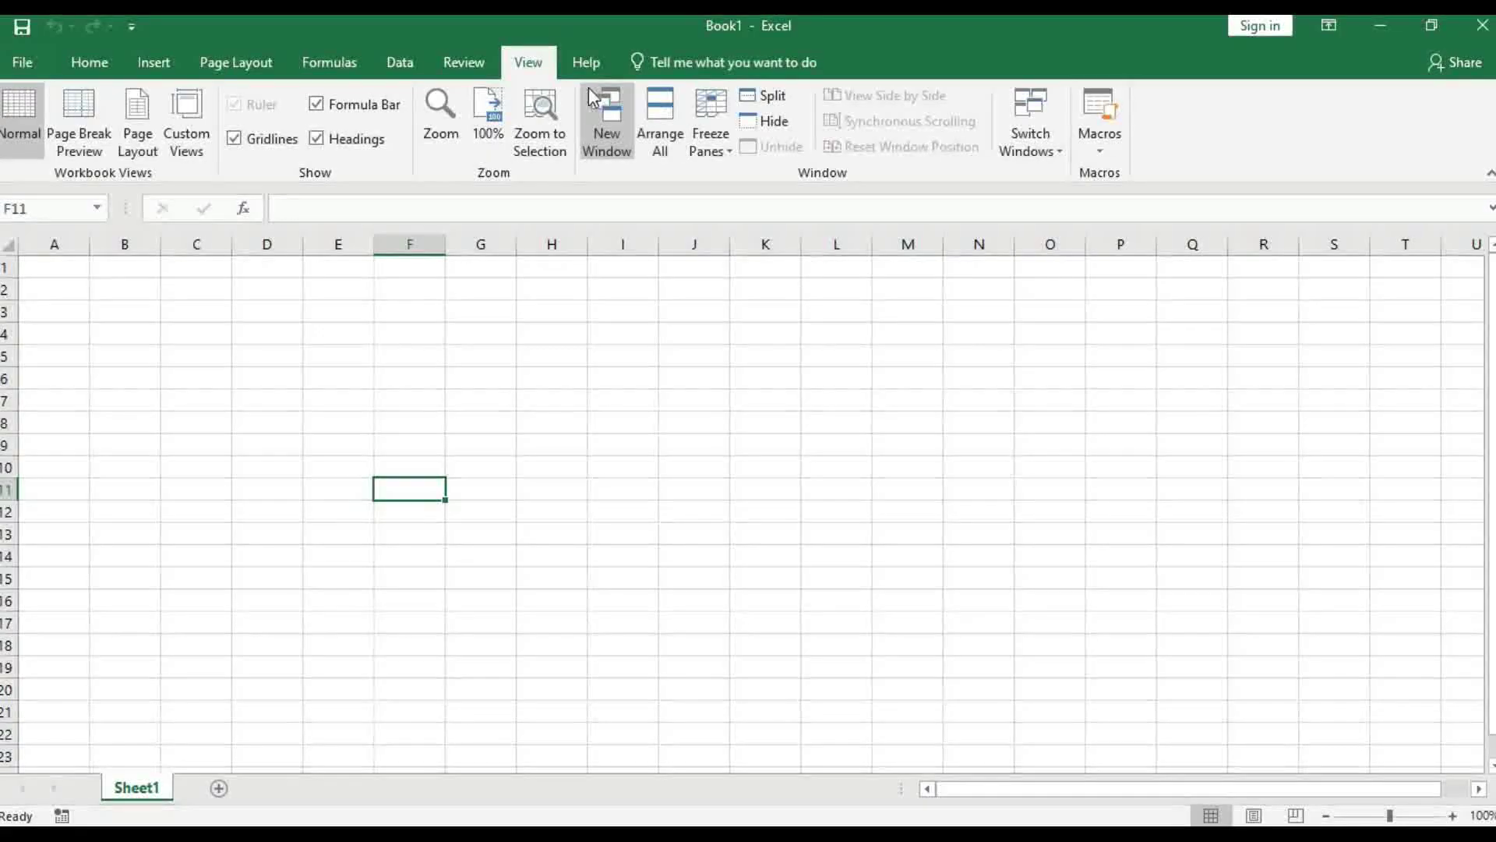
pyautogui.click(581, 63)
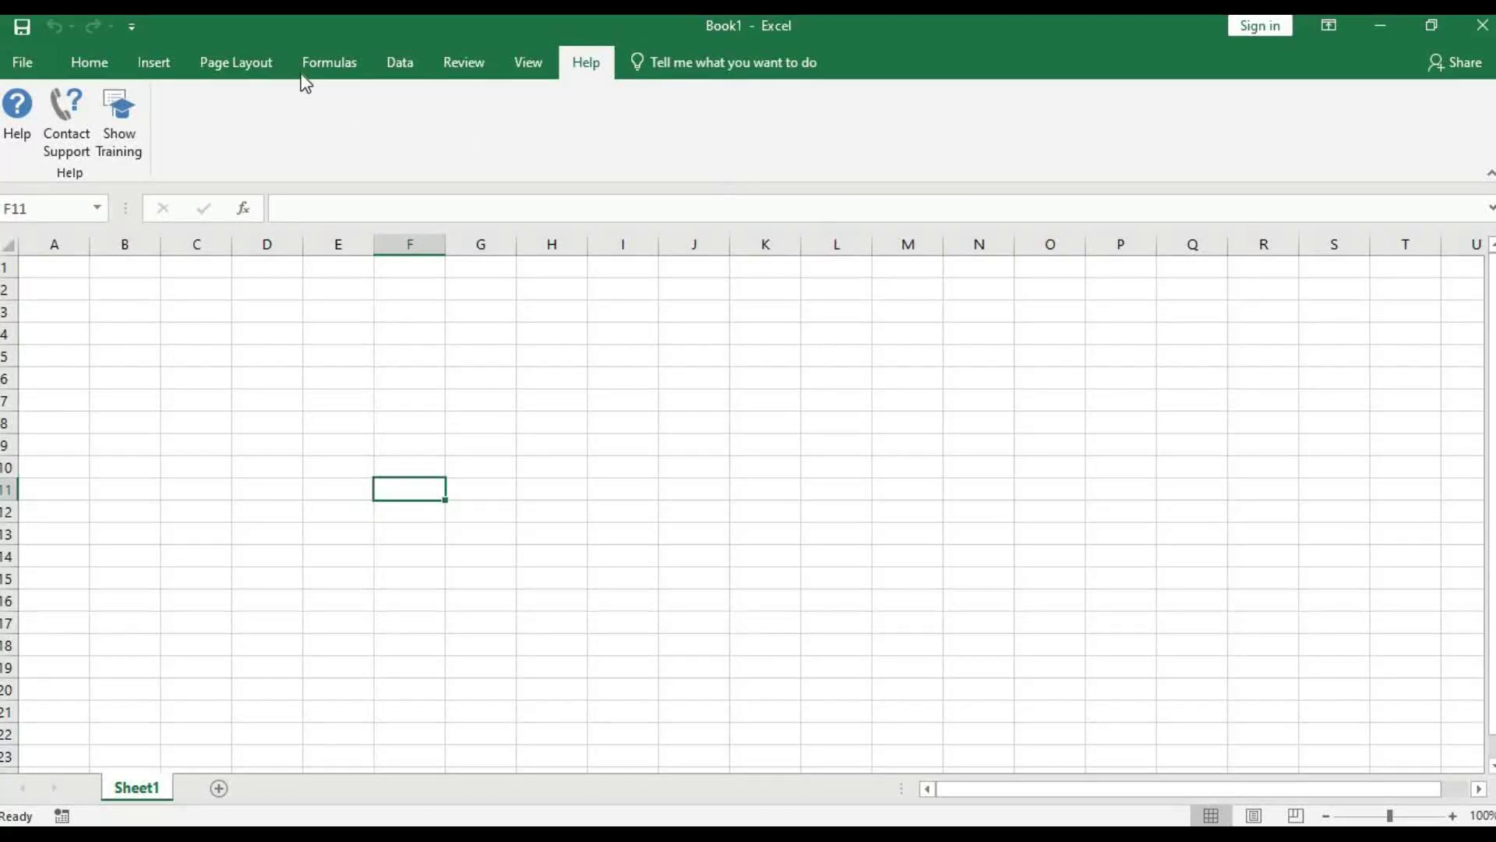
pyautogui.click(78, 74)
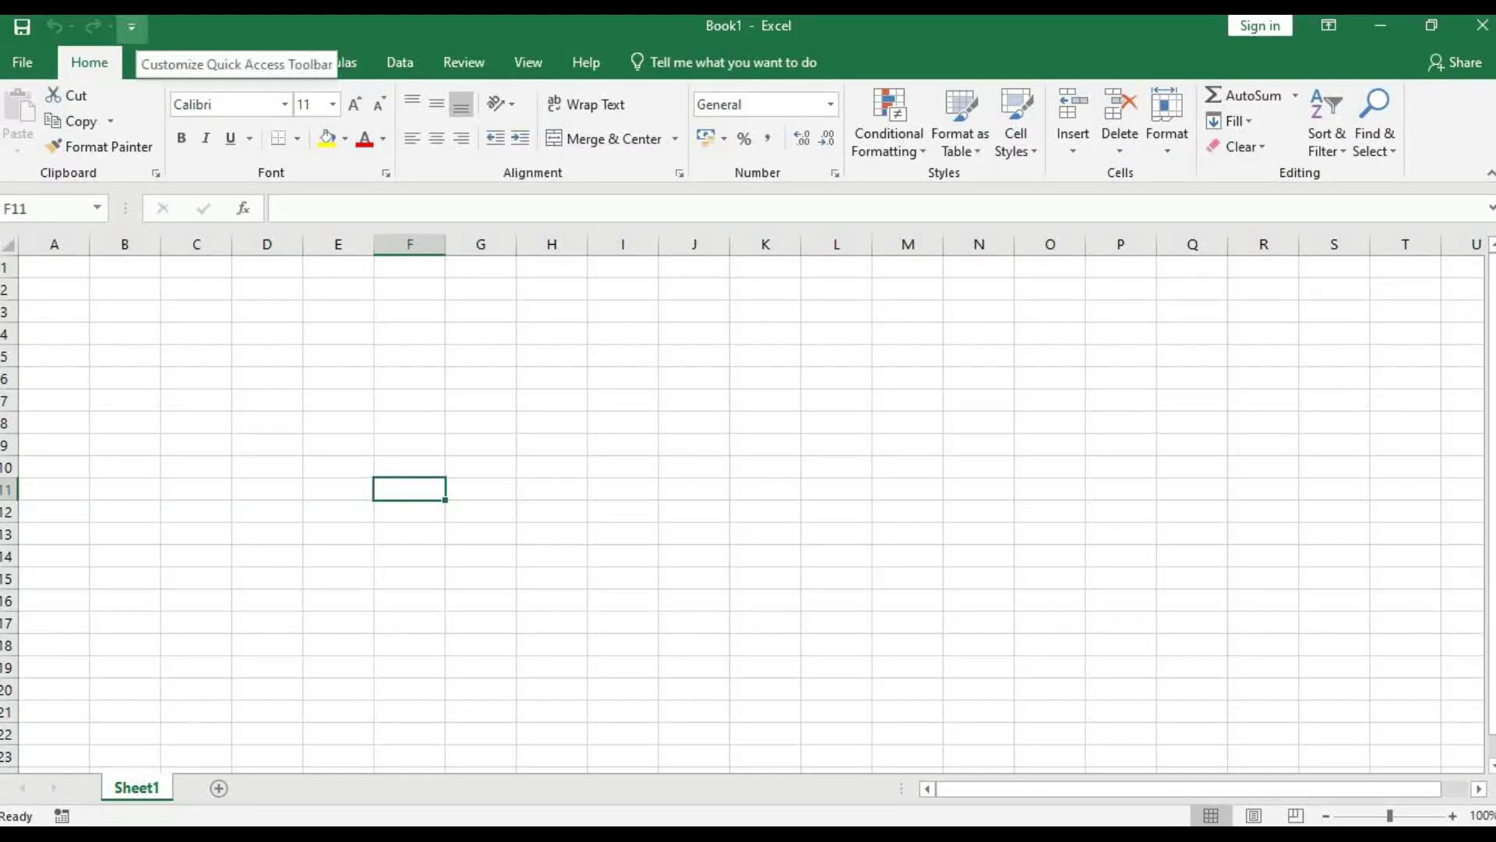
# Look at the customization options for the Quick Access Toolbar and the ribbon.
pyautogui.click(132, 28)
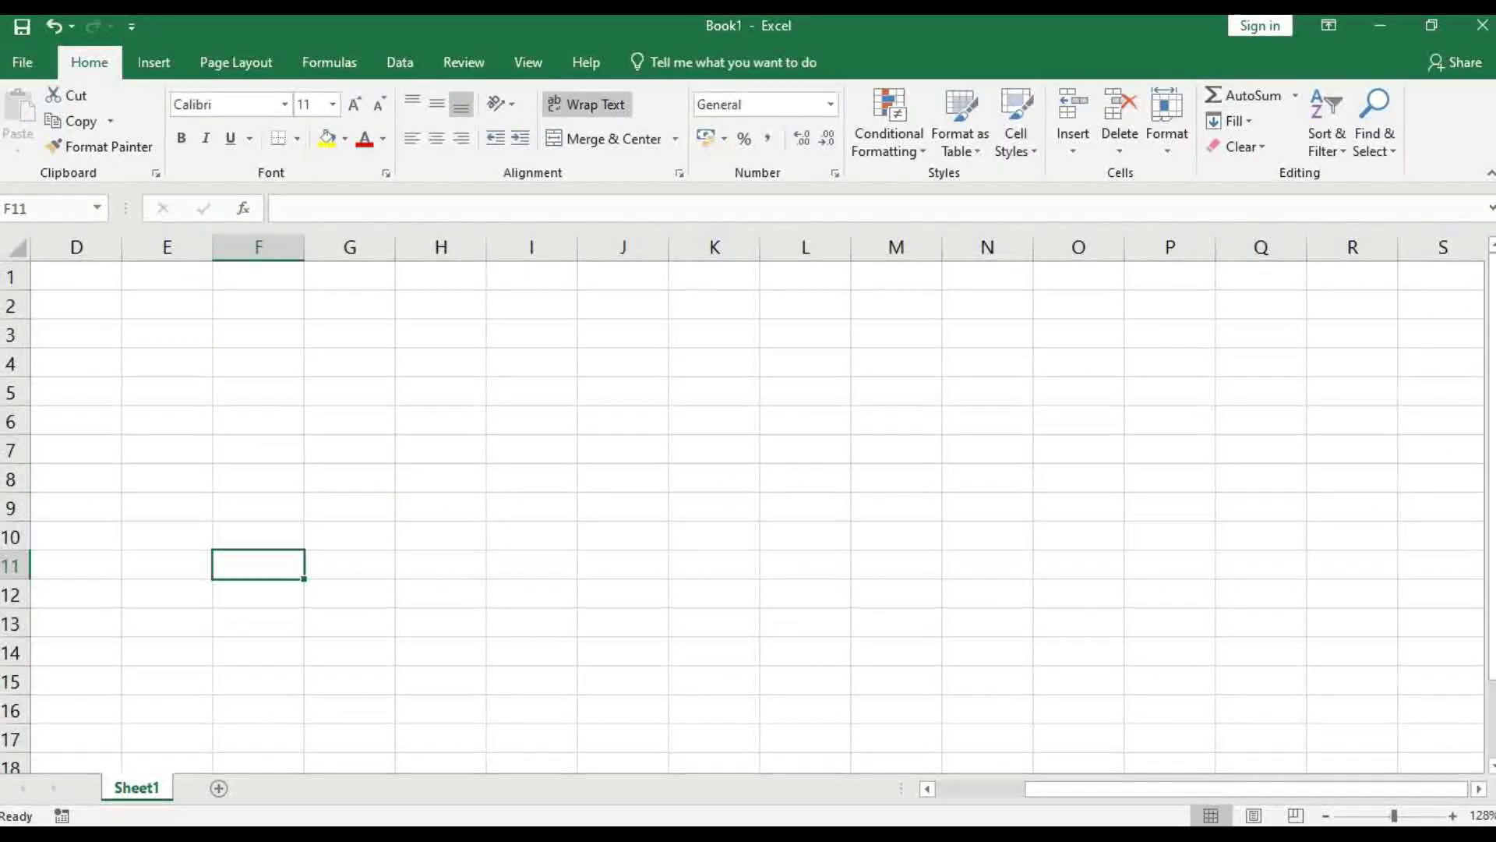
pyautogui.rightClick(656, 105)
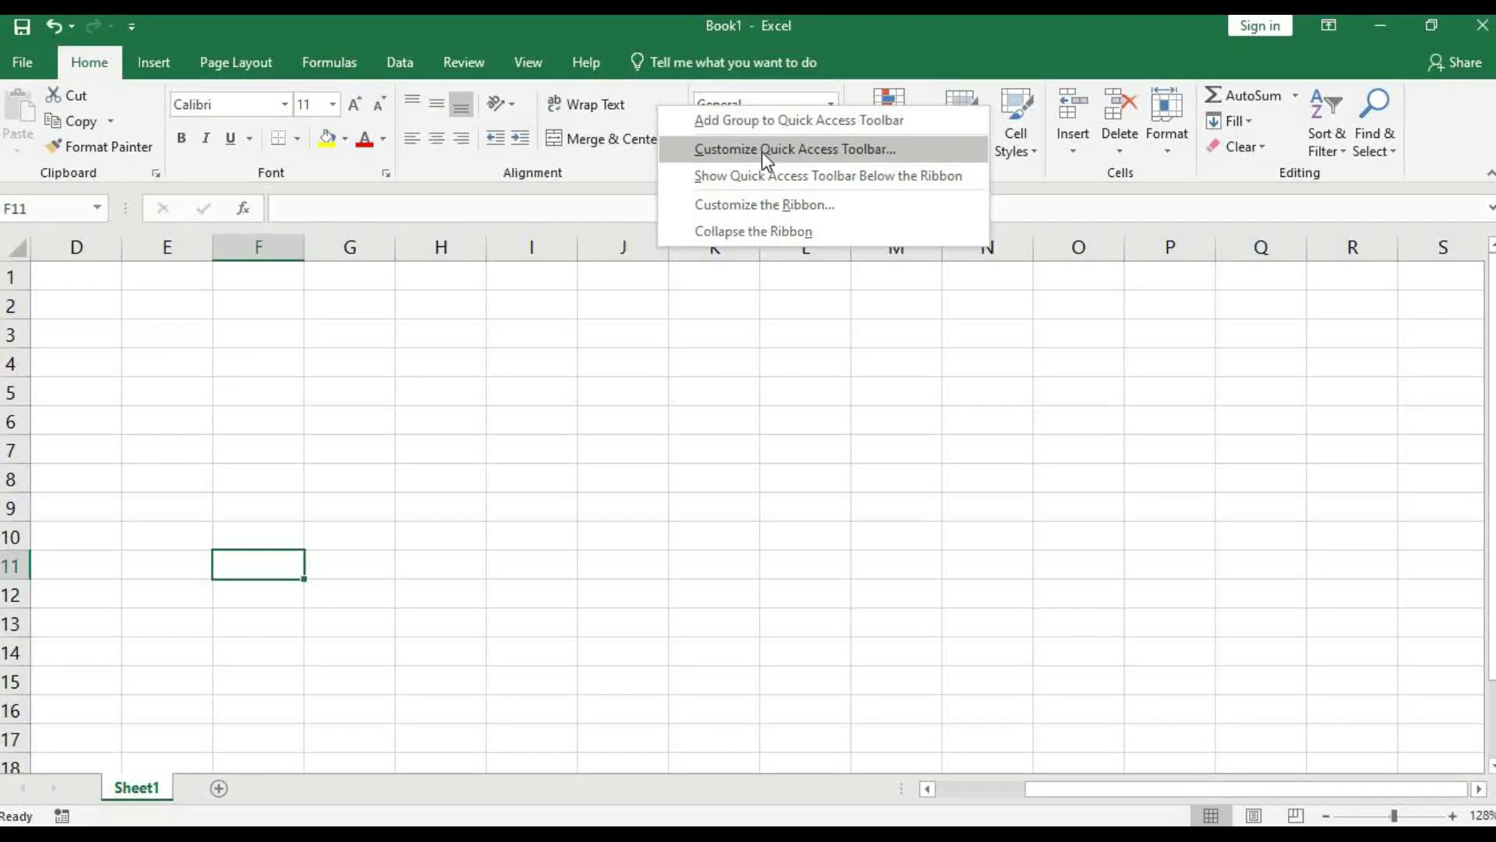
# Enter the formula =2+2 in cell E2 through the formula bar.
pyautogui.click(359, 211)
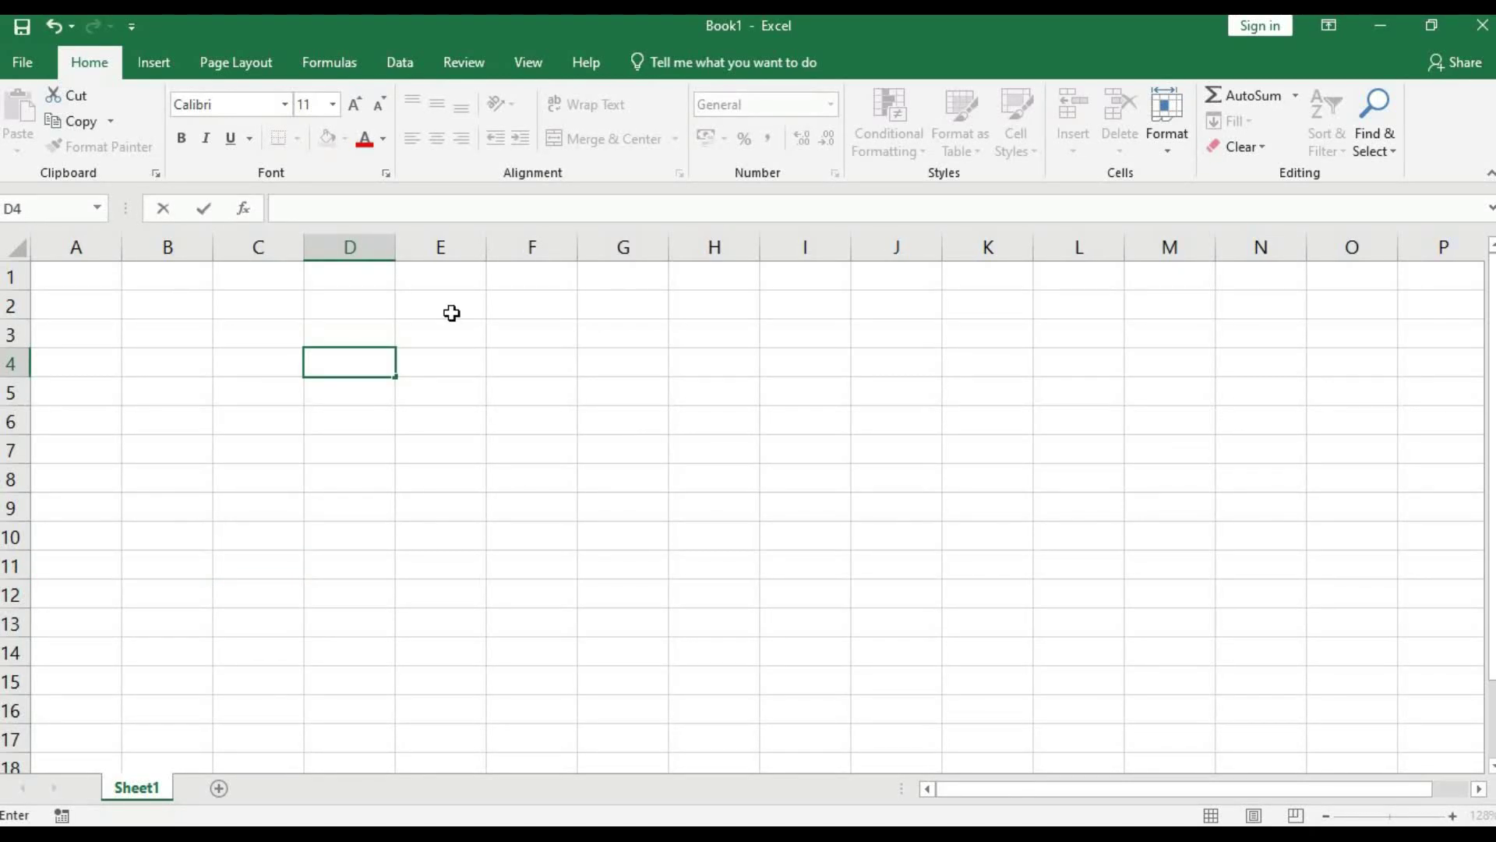
pyautogui.click(452, 312)
pyautogui.click(282, 208)
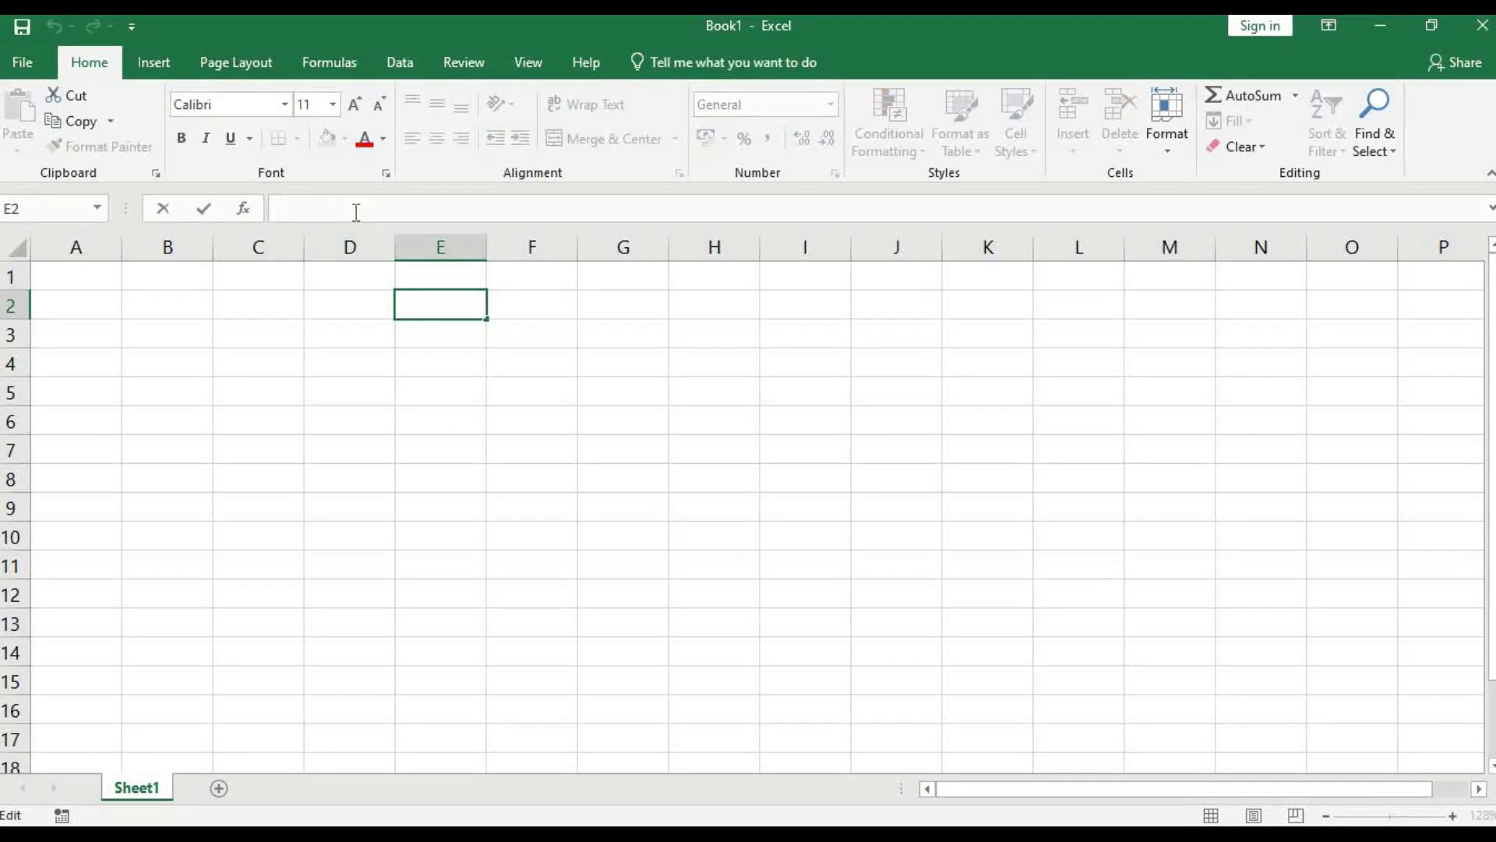
pyautogui.write('=')
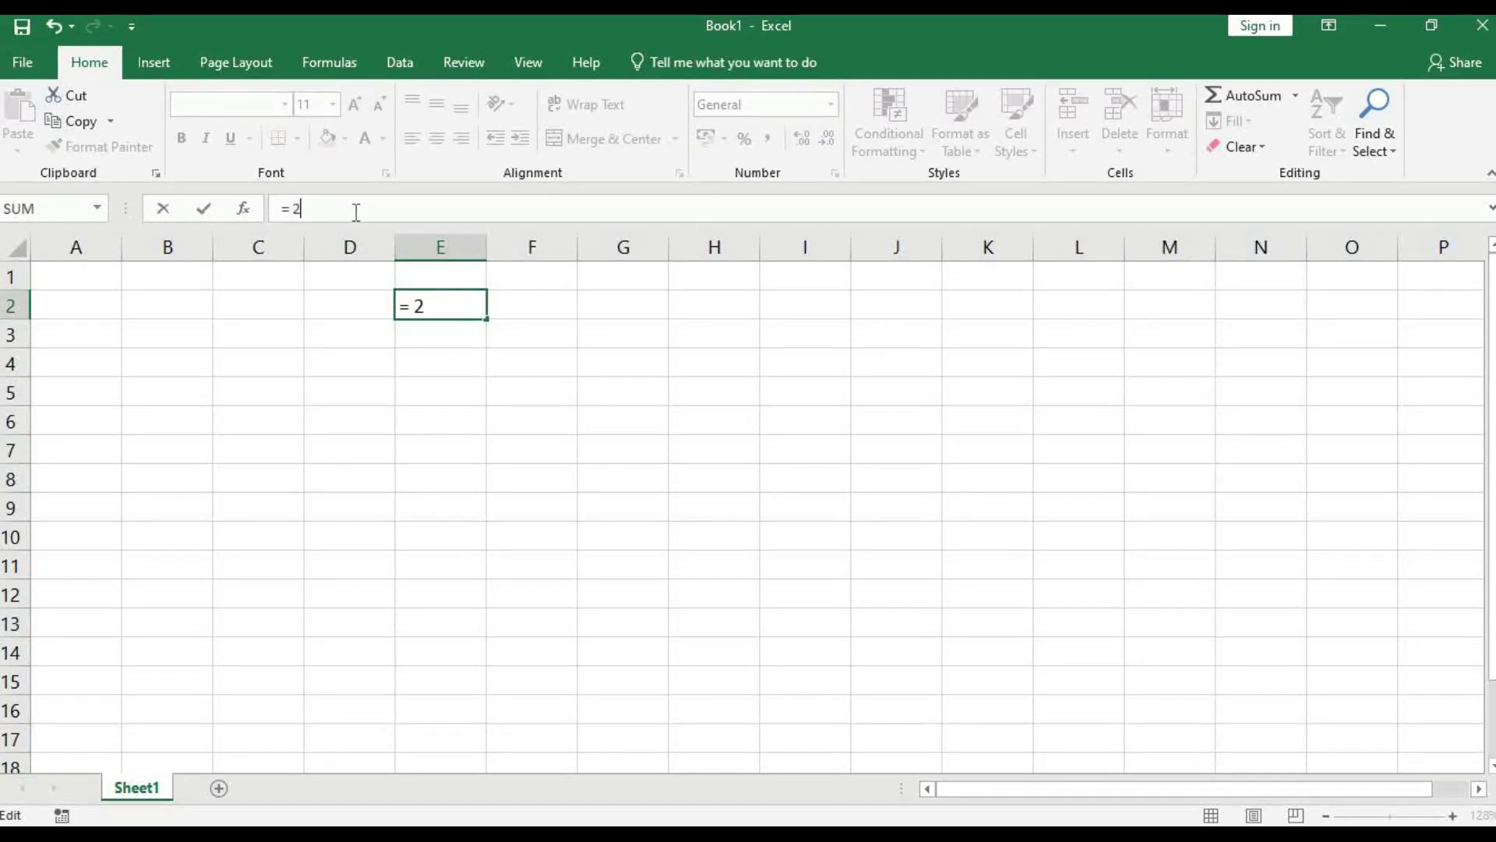
pyautogui.write('2+2')
pyautogui.press('Return')
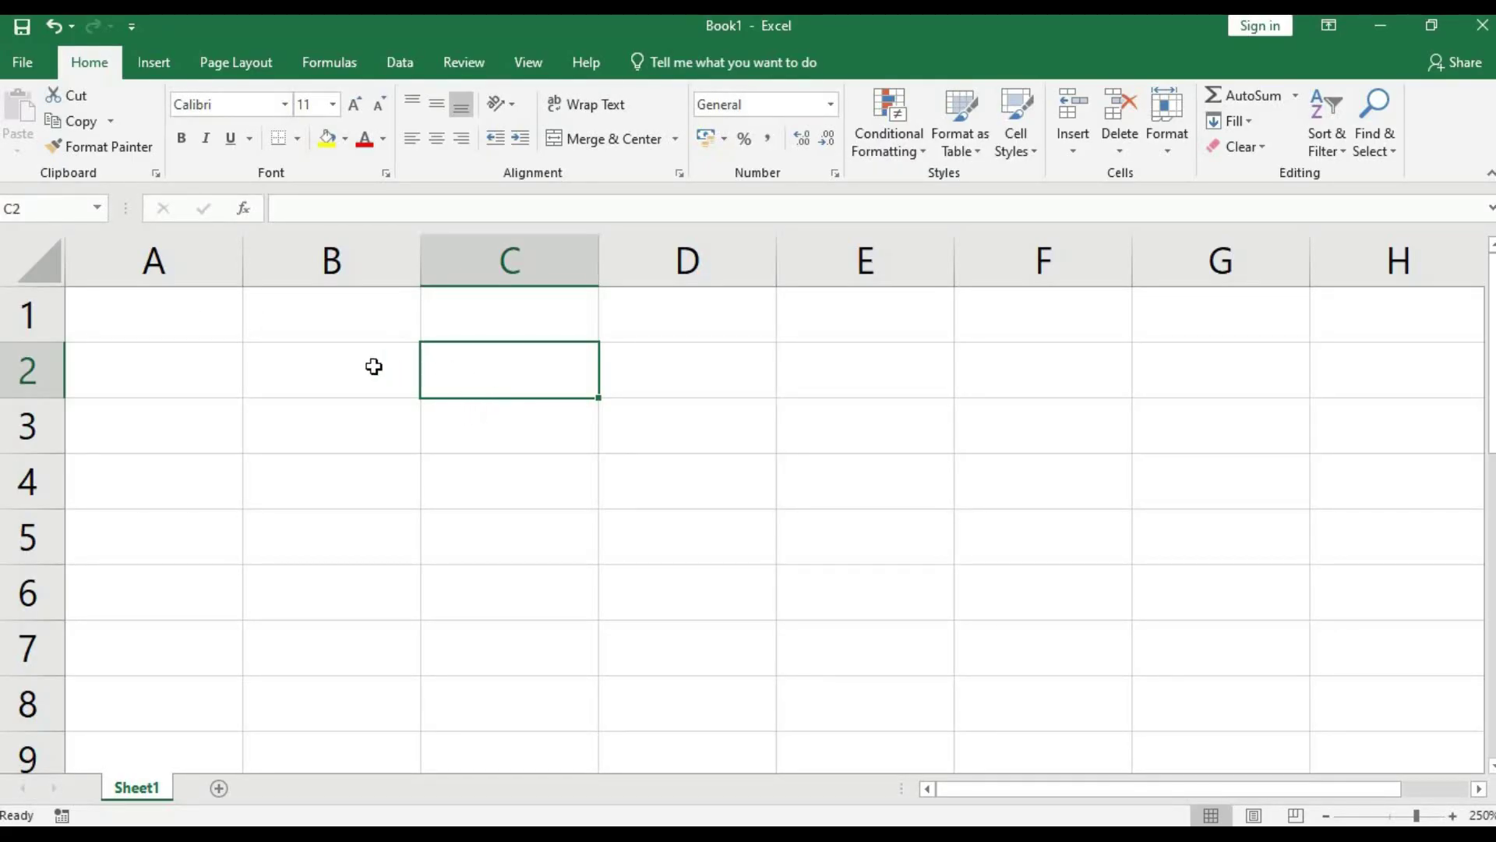
# Select cells A1, B2 and C3 one after another.
pyautogui.click(221, 311)
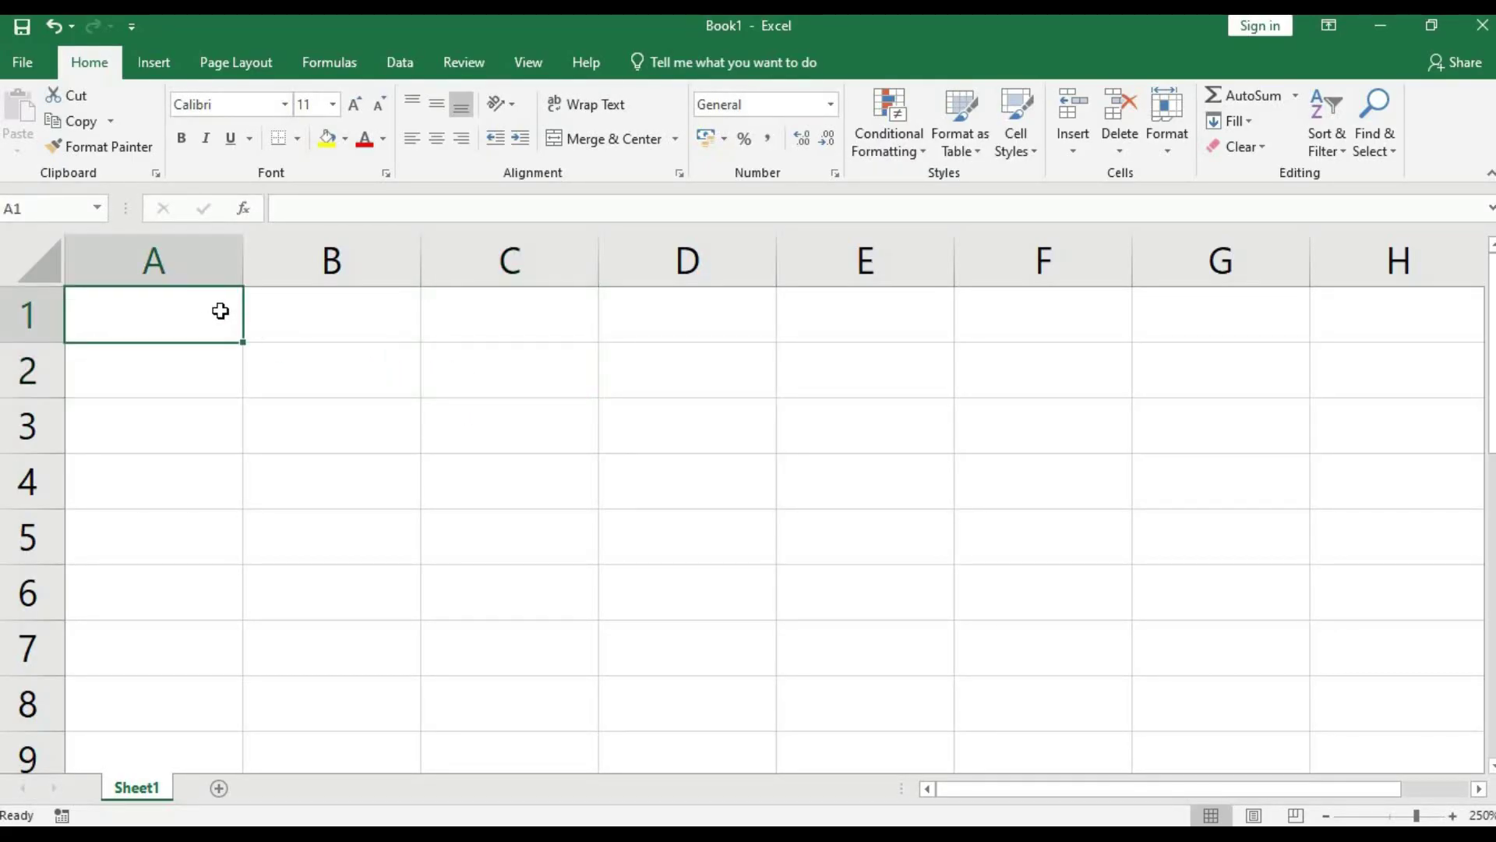
pyautogui.click(287, 343)
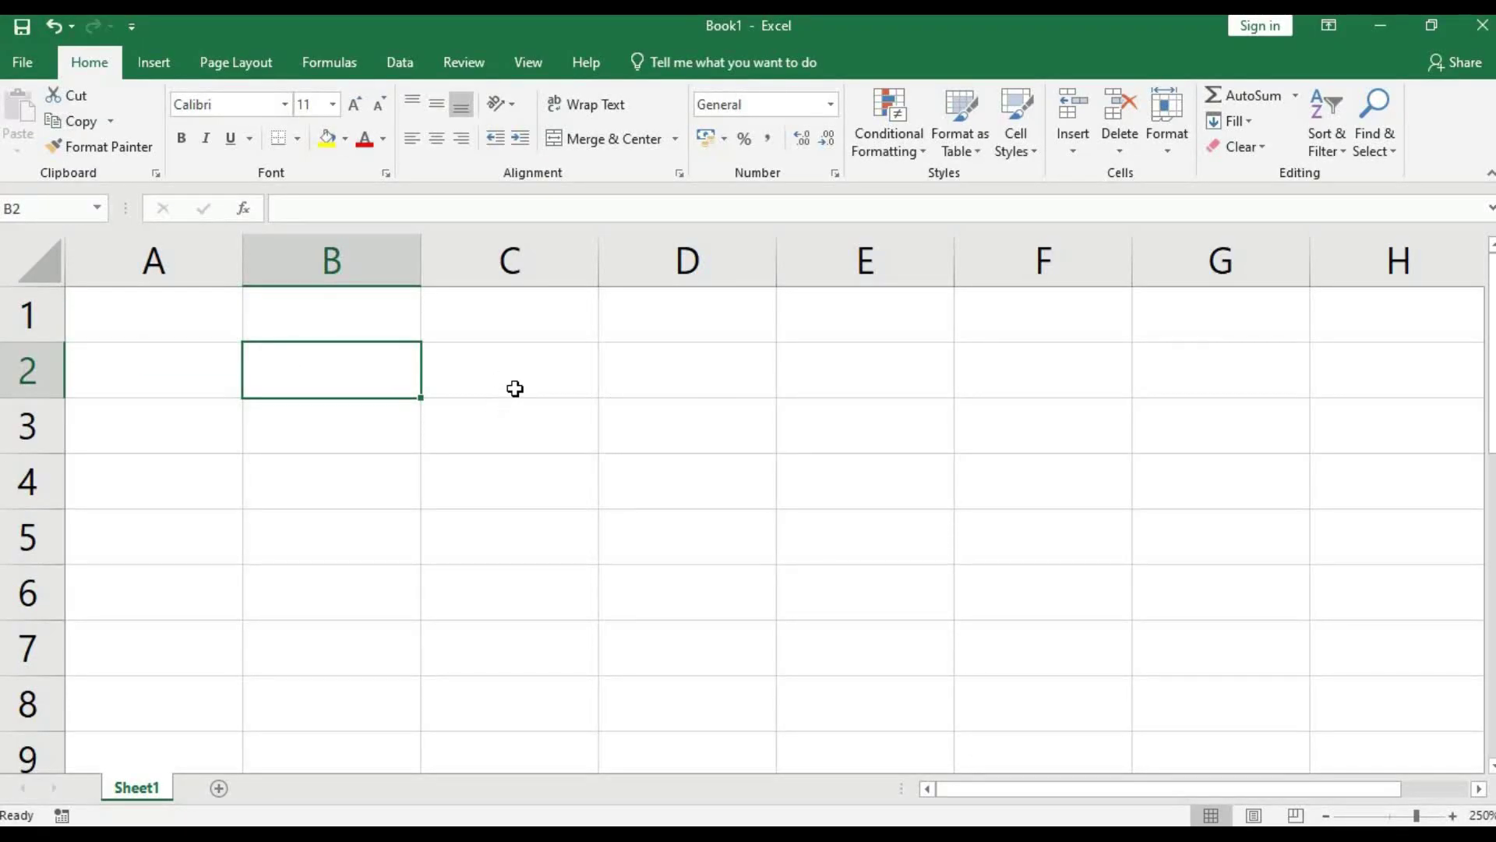
pyautogui.click(511, 428)
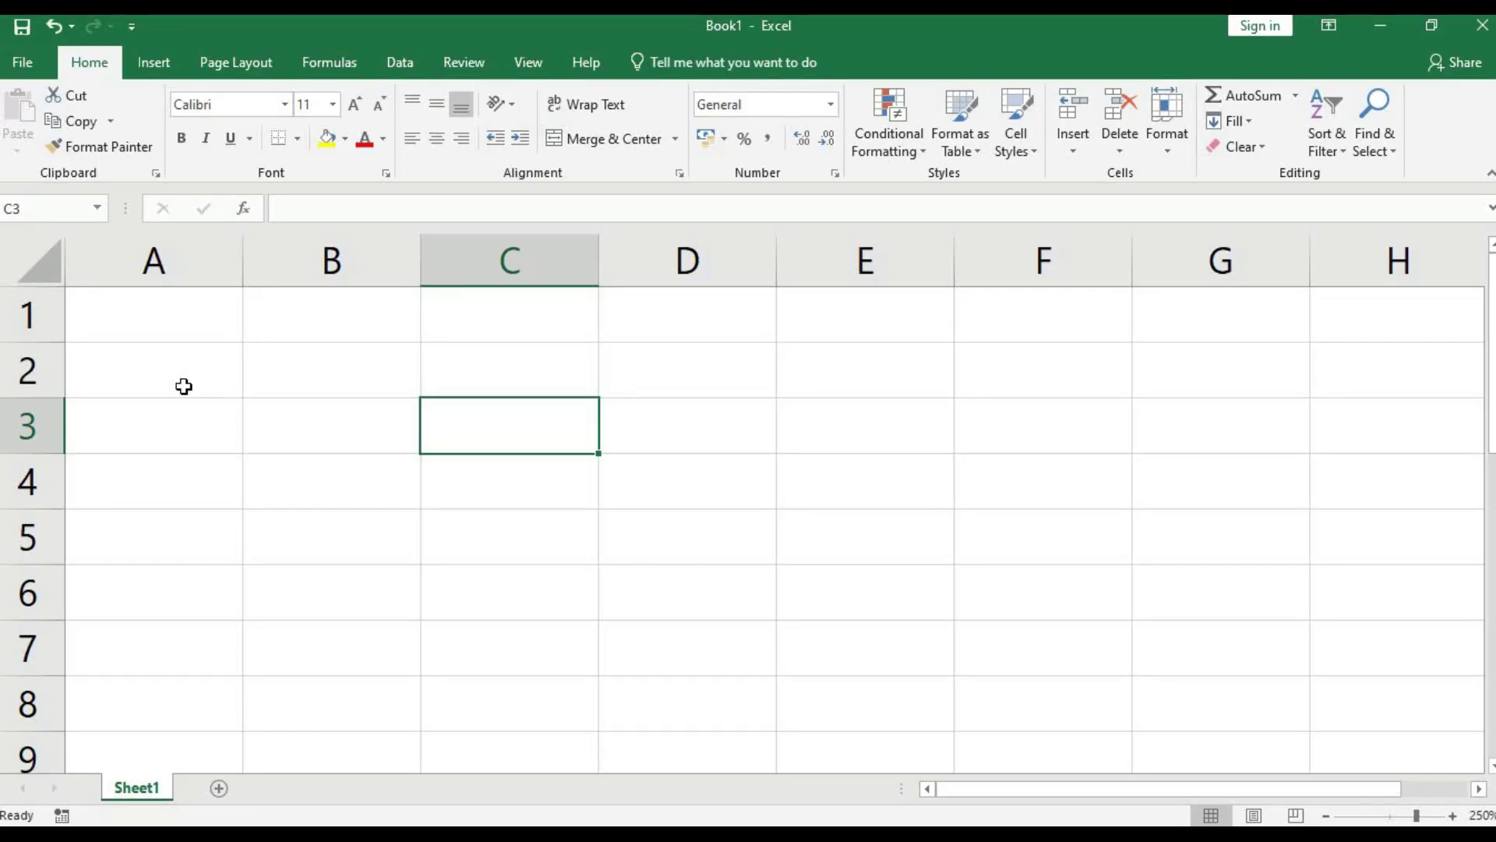
# Enter the numbers 1 to 6 down column B, from B2 to B7.
pyautogui.press('Left')
pyautogui.press('Up')
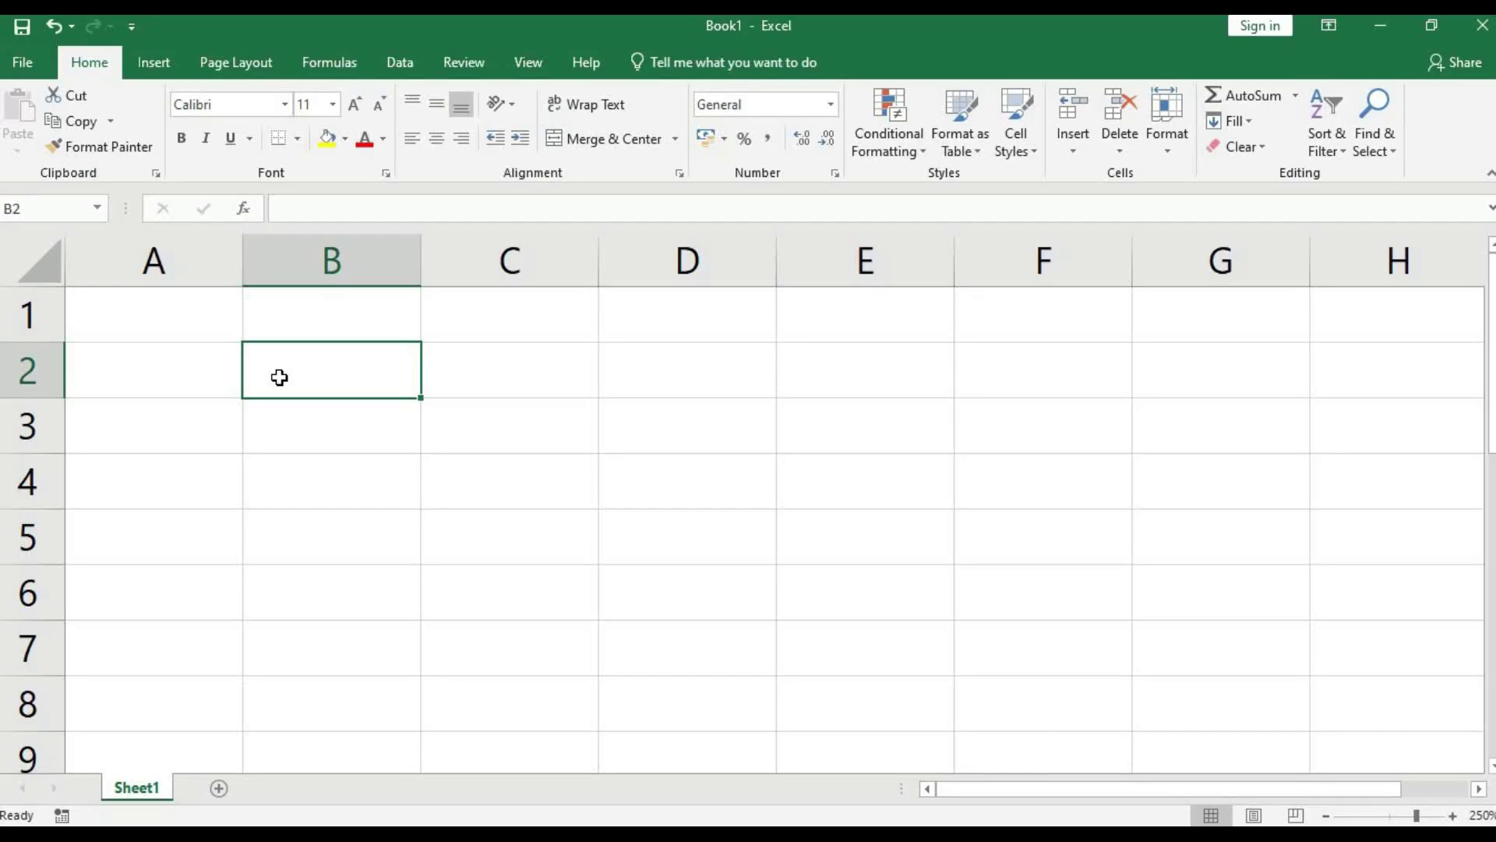
pyautogui.press('Return')
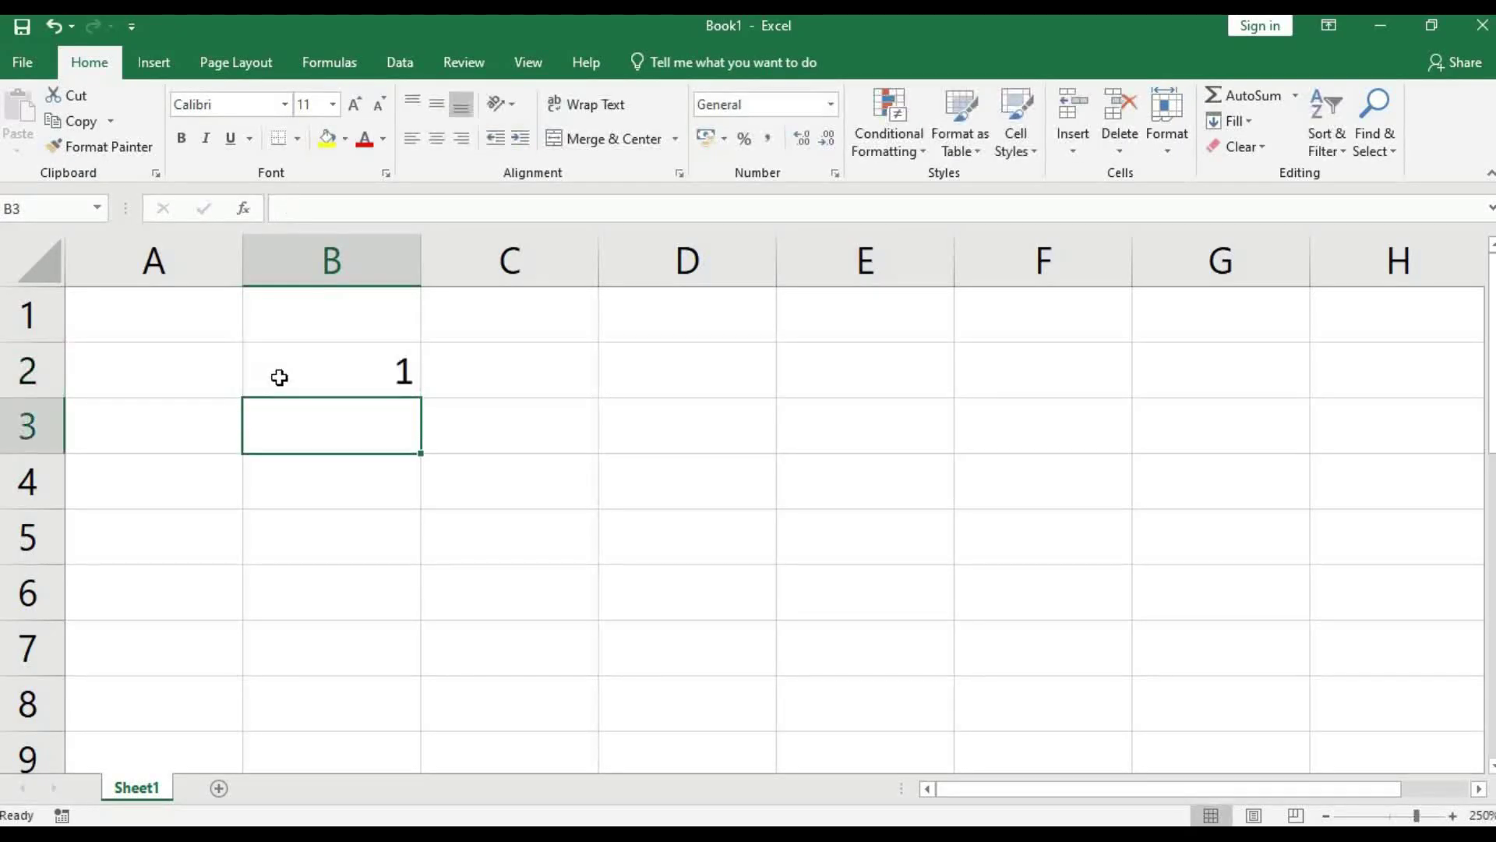
pyautogui.write('2')
pyautogui.press('Return')
pyautogui.write('3')
pyautogui.press('Return')
pyautogui.write('4')
pyautogui.press('Return')
pyautogui.write('5')
pyautogui.press('Return')
pyautogui.write('6')
pyautogui.press('Return')
# Enter the numbers 4, 2, 3, 1 and 0 across row 8, starting in C8.
pyautogui.press('Right')
pyautogui.write('4')
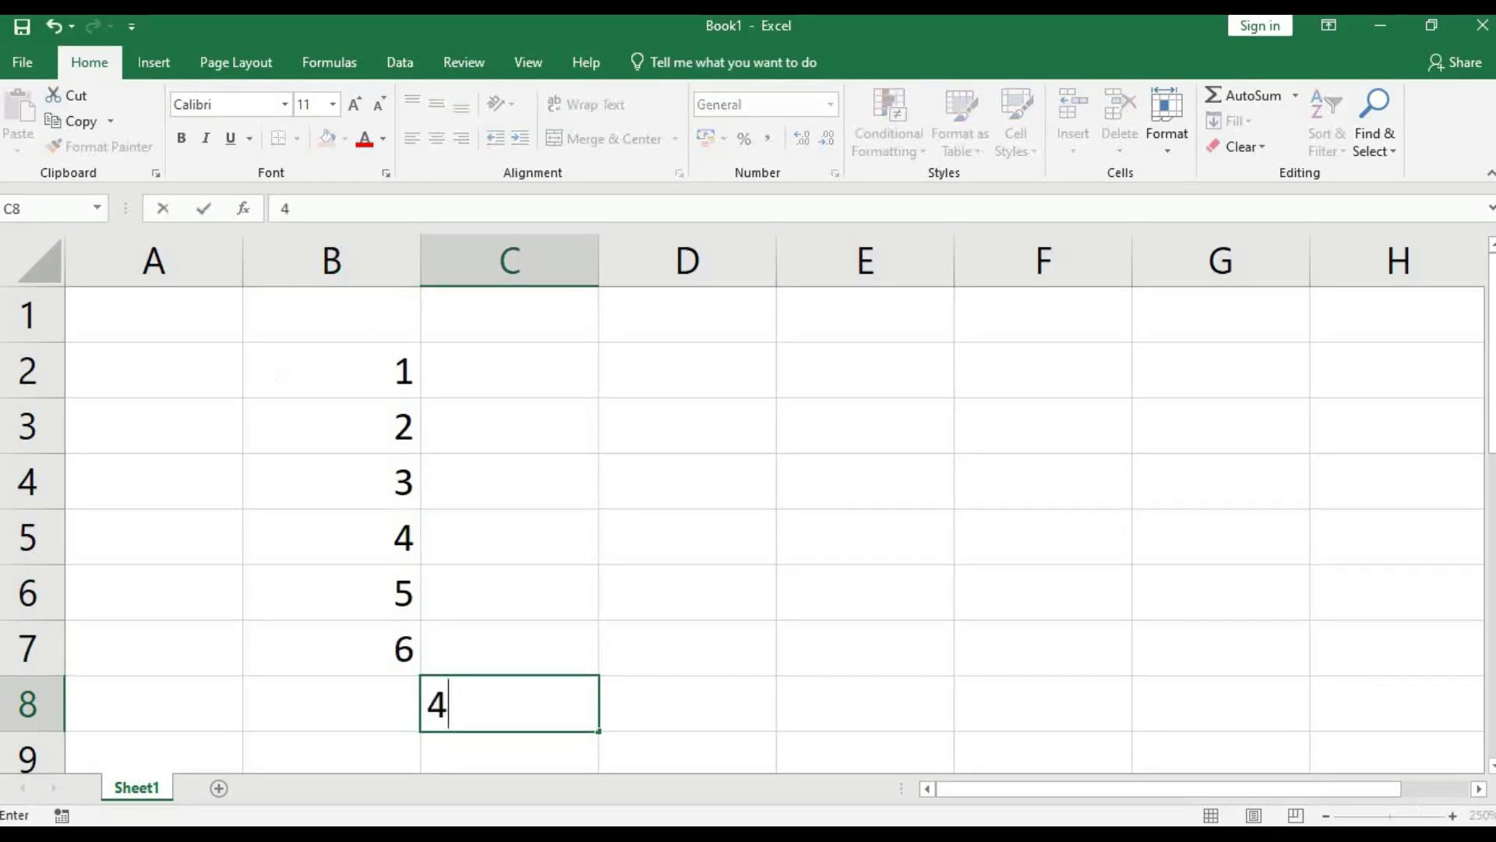
pyautogui.press('Right')
pyautogui.write('2')
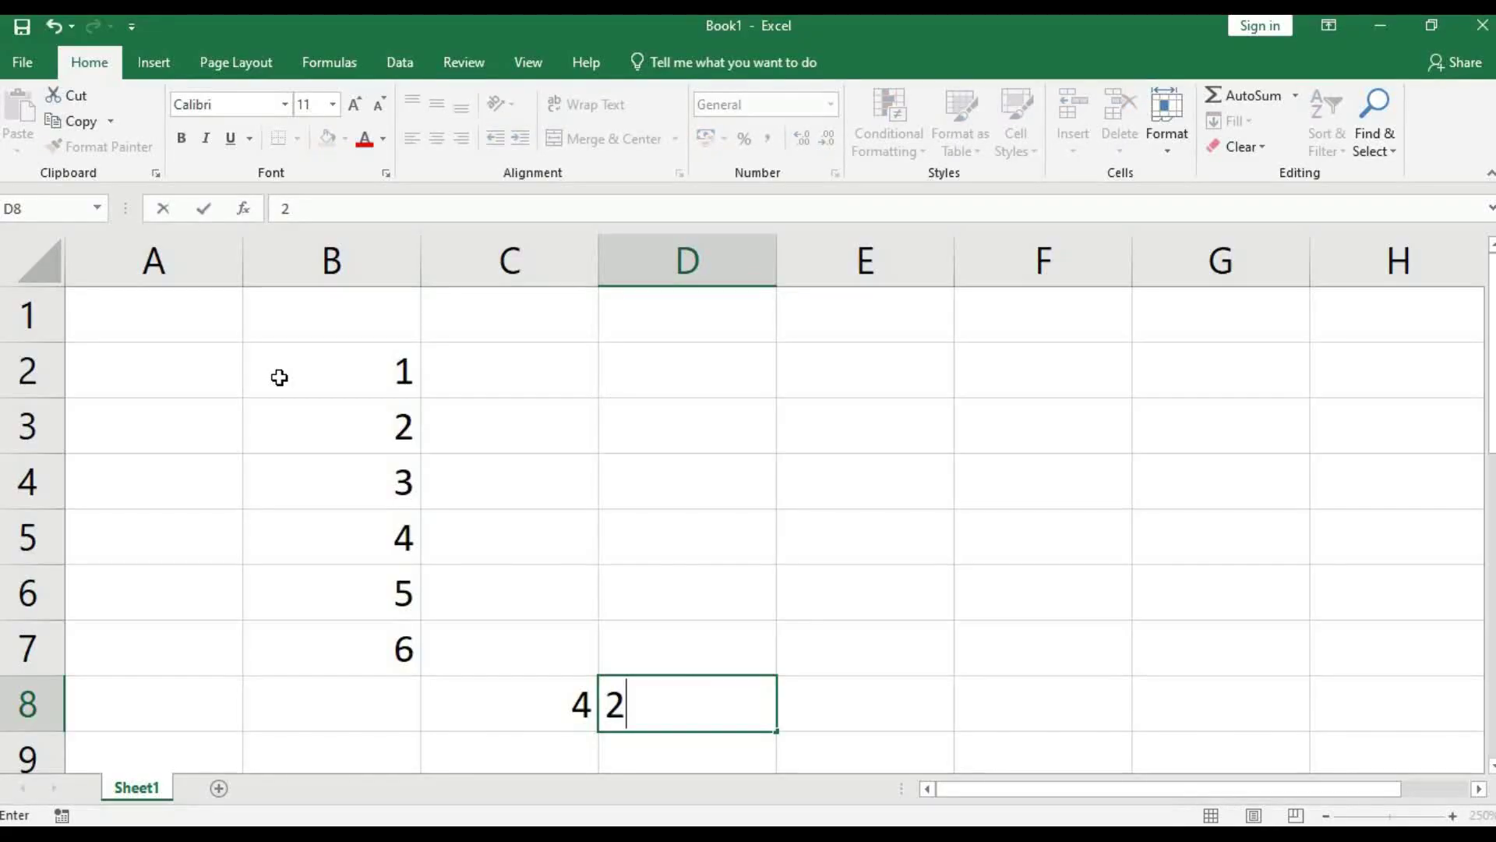
pyautogui.press('Right')
pyautogui.write('3')
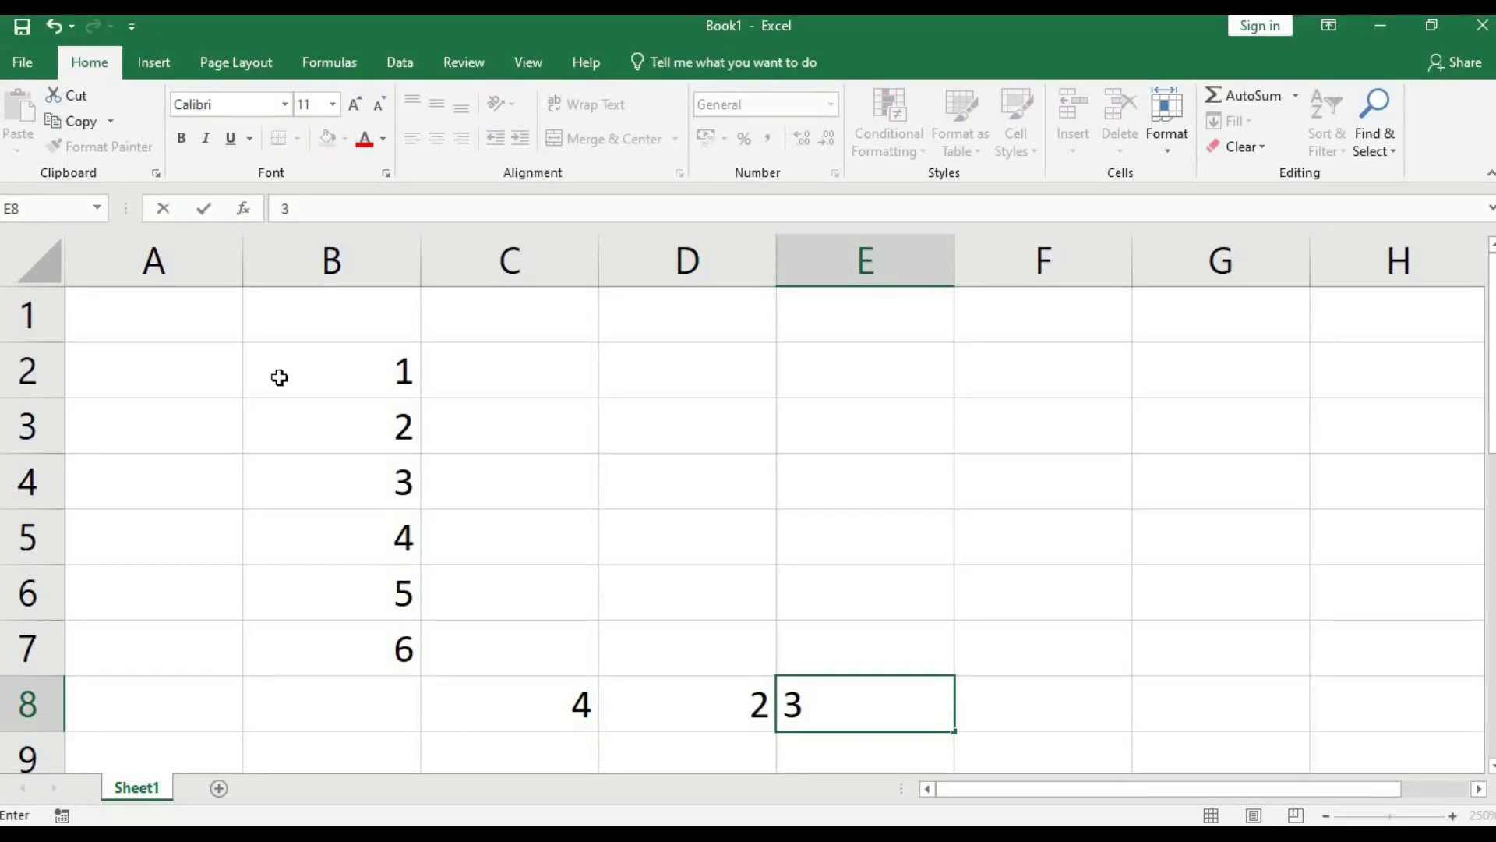
pyautogui.press('Right')
pyautogui.write('1')
pyautogui.press('Right')
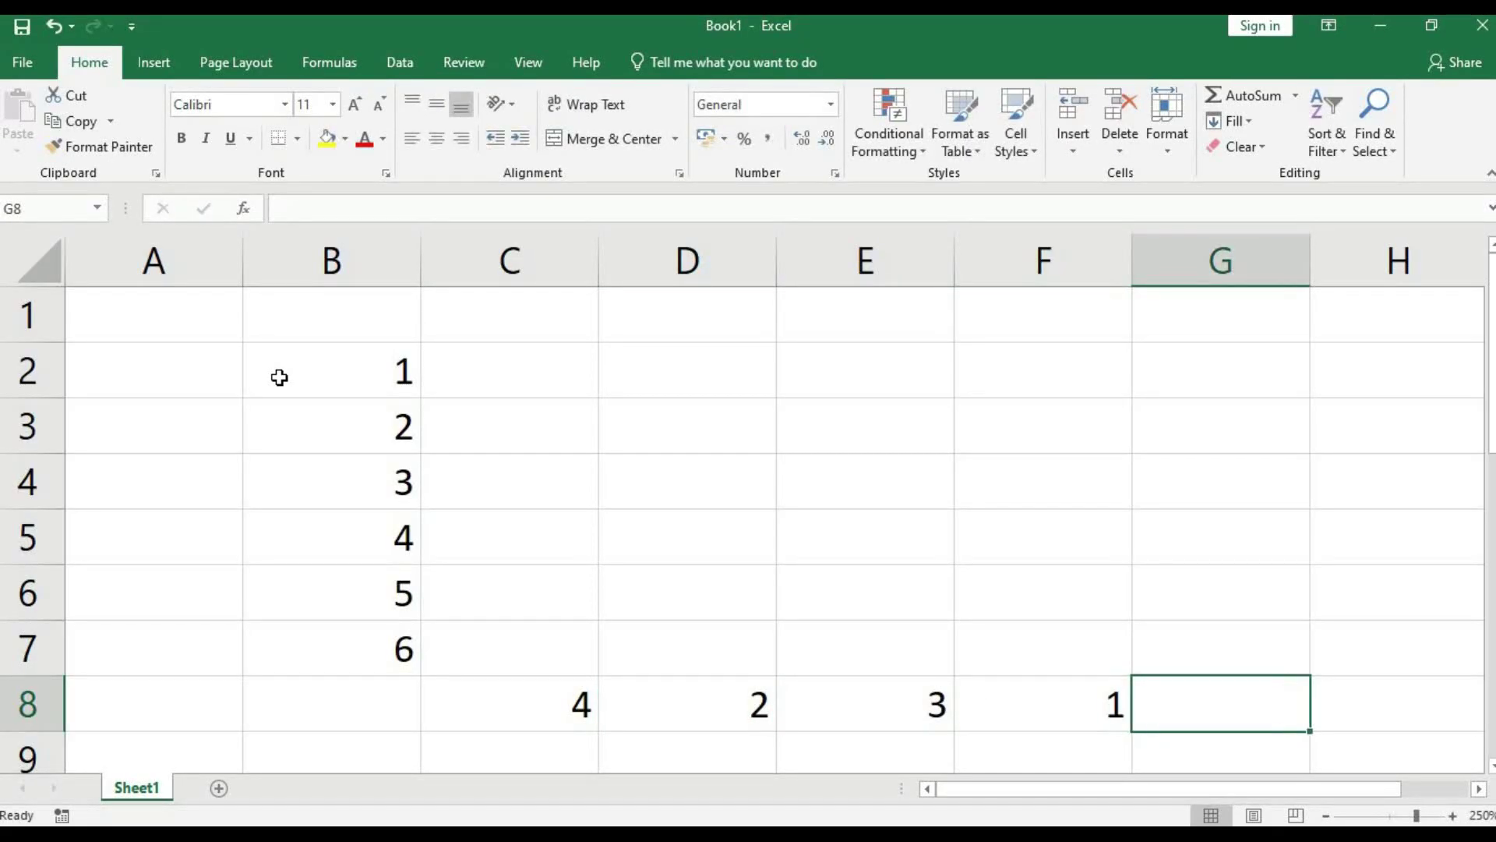
pyautogui.write('0')
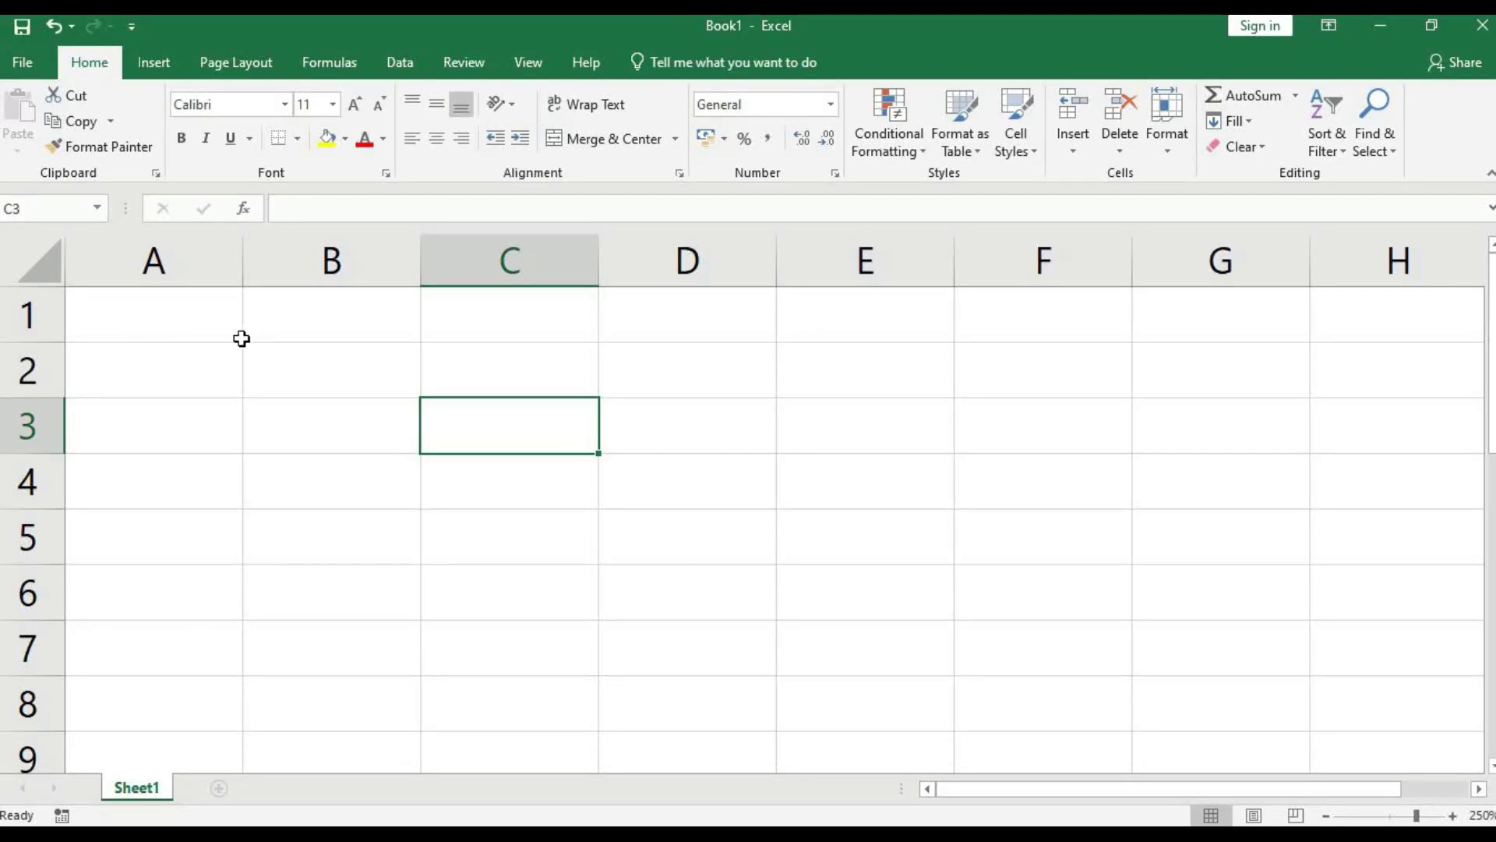
# Enter the column headings Task in A1 and Due Date in B1.
pyautogui.click(178, 319)
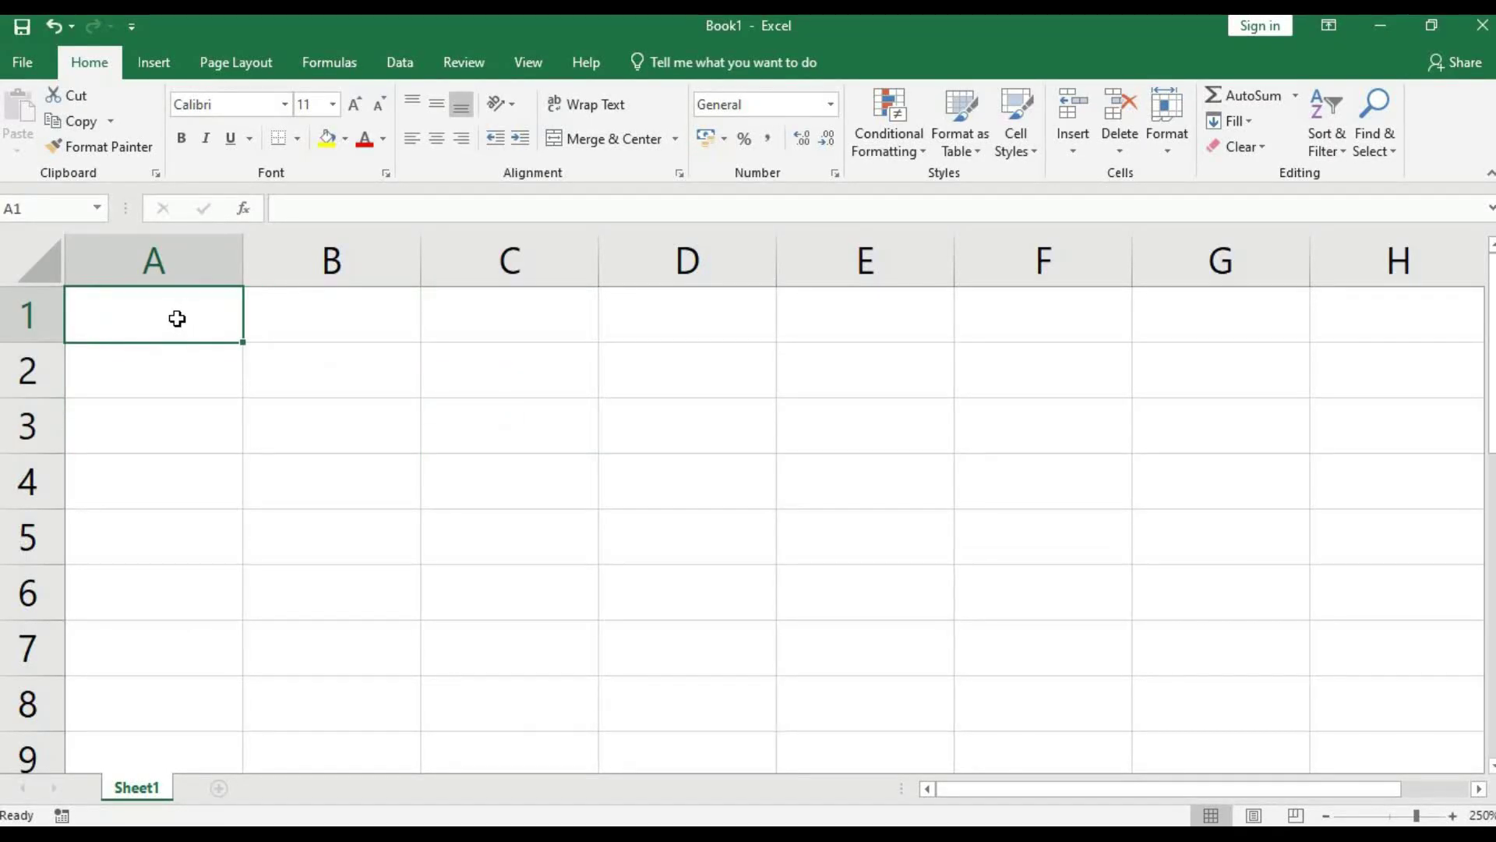
pyautogui.write('tASK')
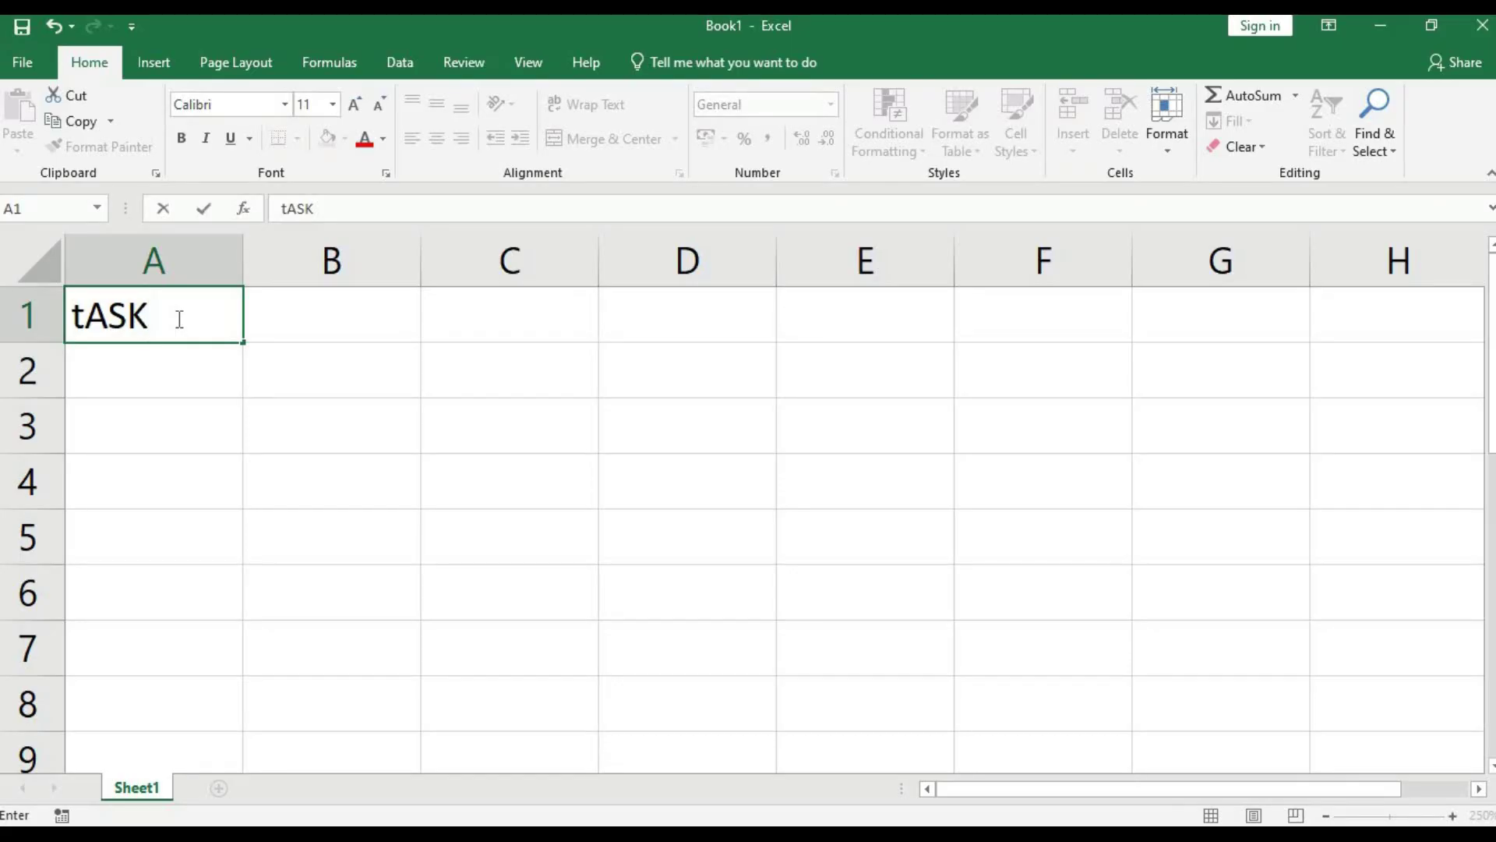
pyautogui.press('Tab')
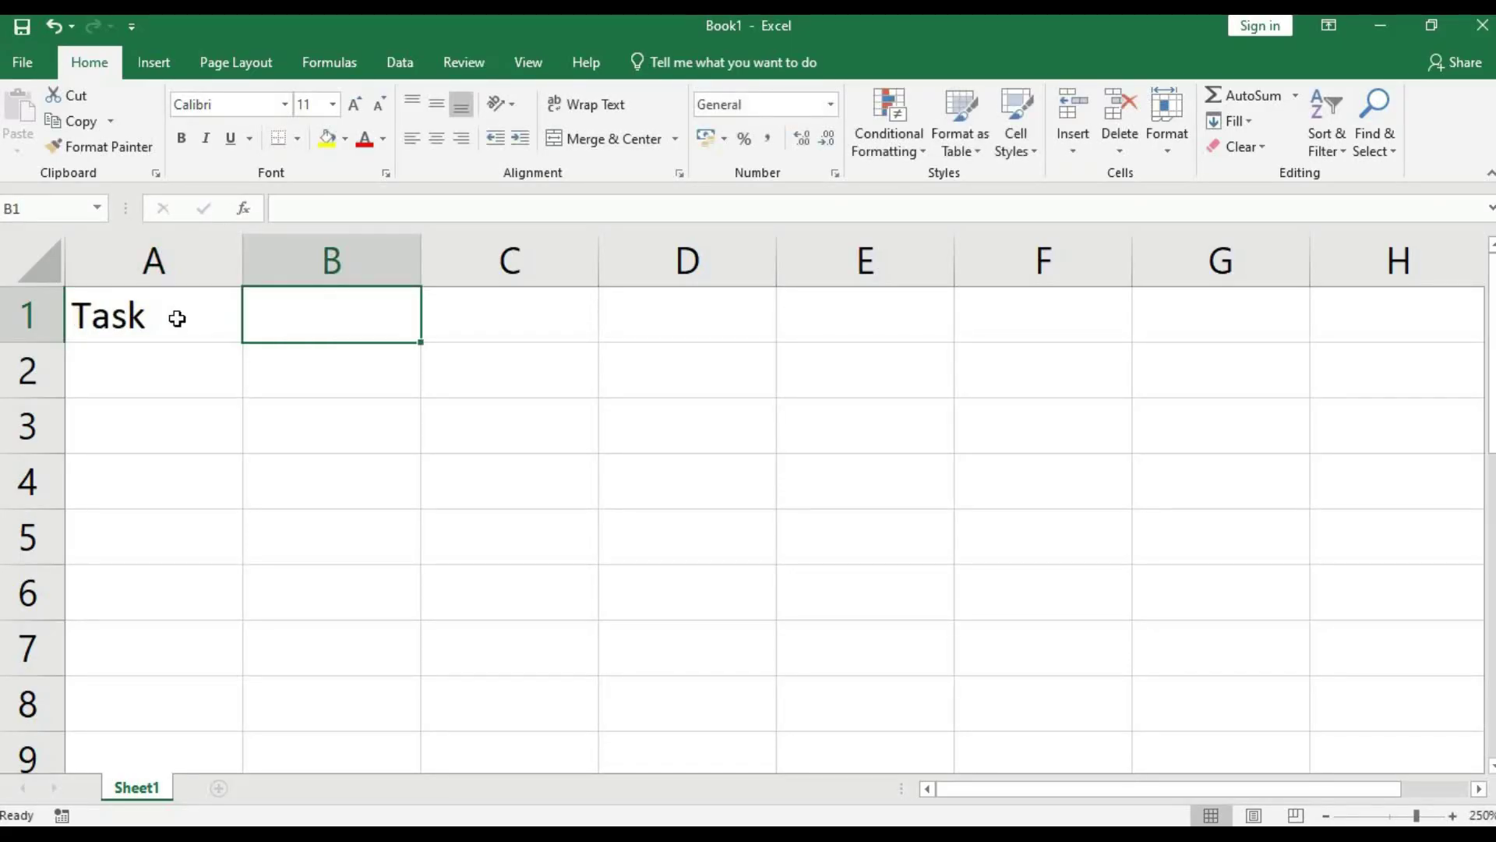
pyautogui.write('Due')
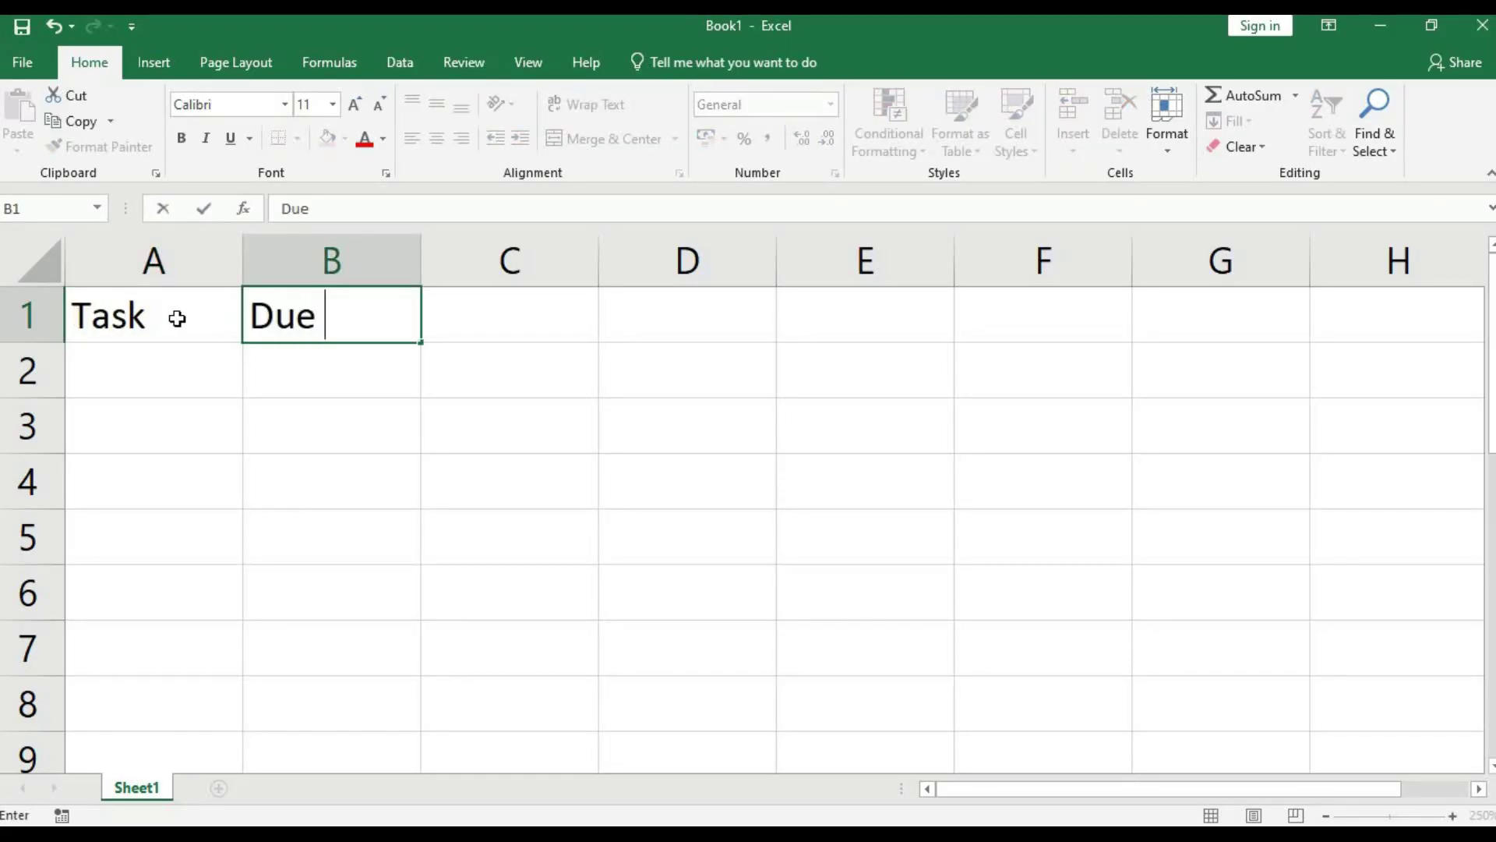
pyautogui.write(' Date')
pyautogui.moveTo(116, 479); pyautogui.dragTo(54, 547)
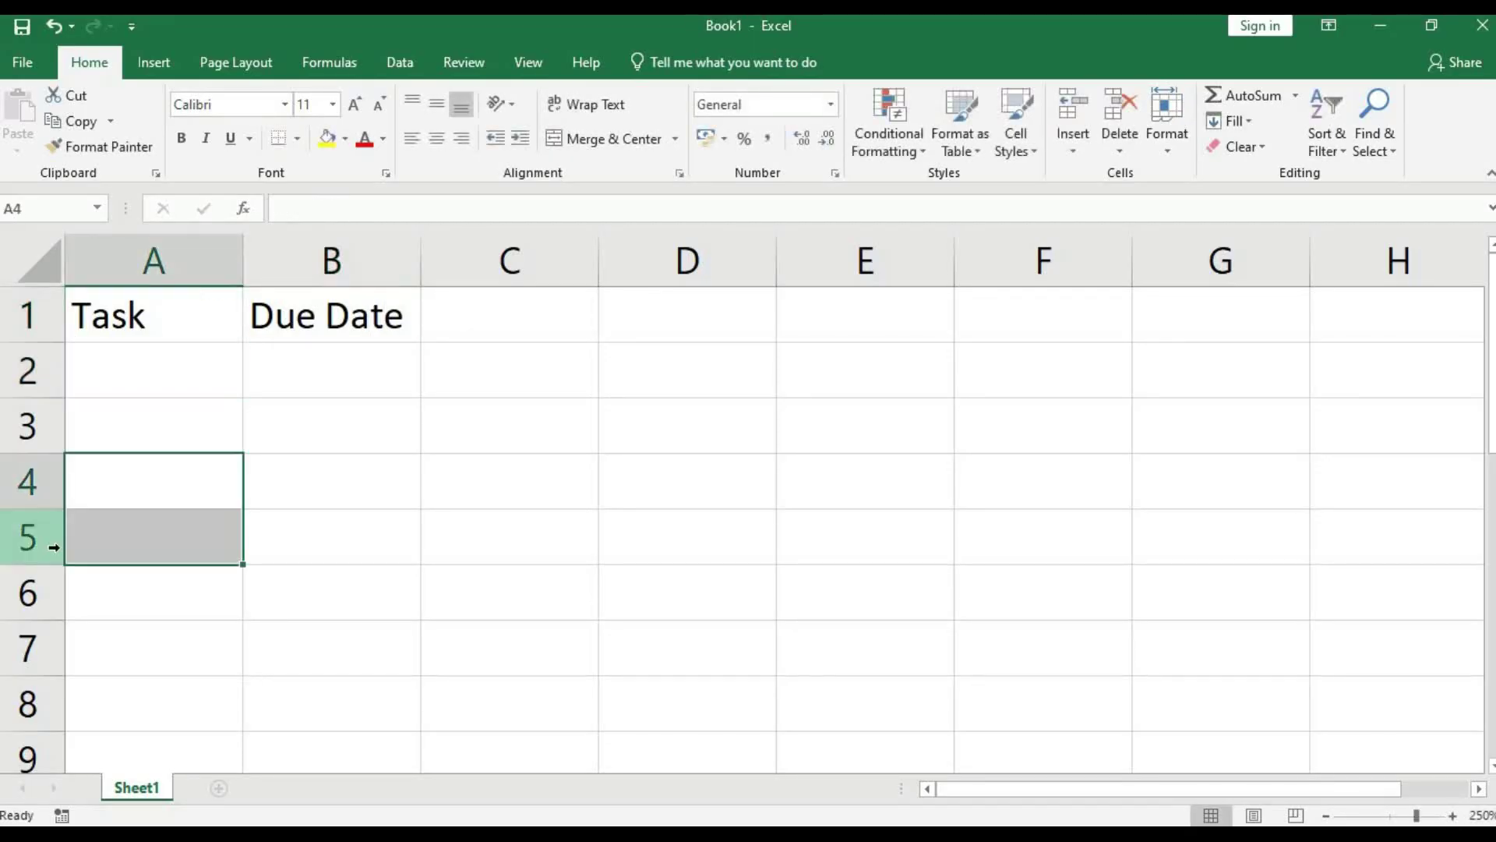
# Enter the first task, Buy groceries, in cell A2.
pyautogui.click(114, 377)
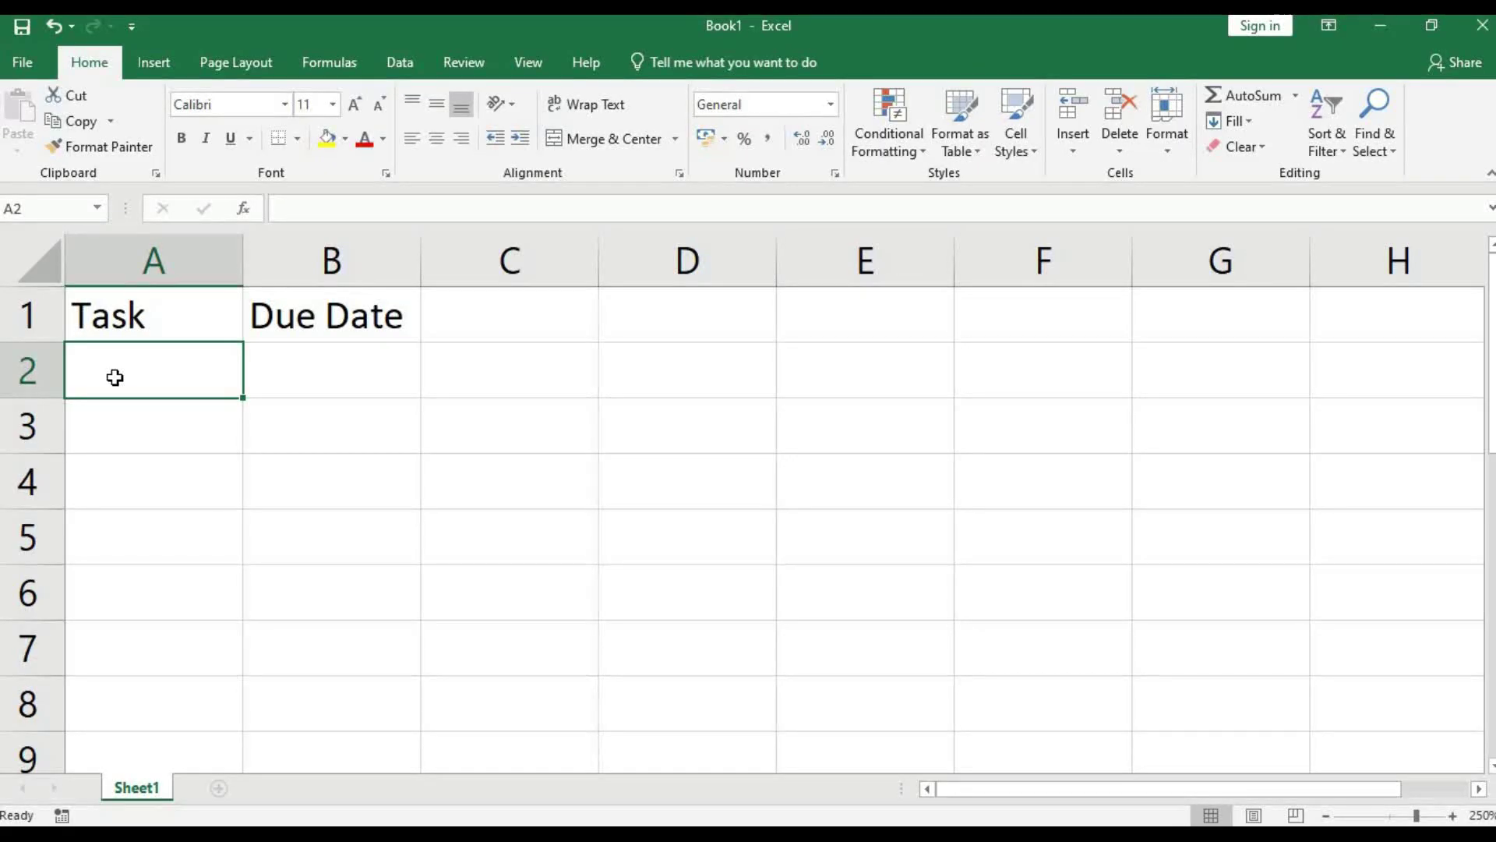
pyautogui.write('Buy ')
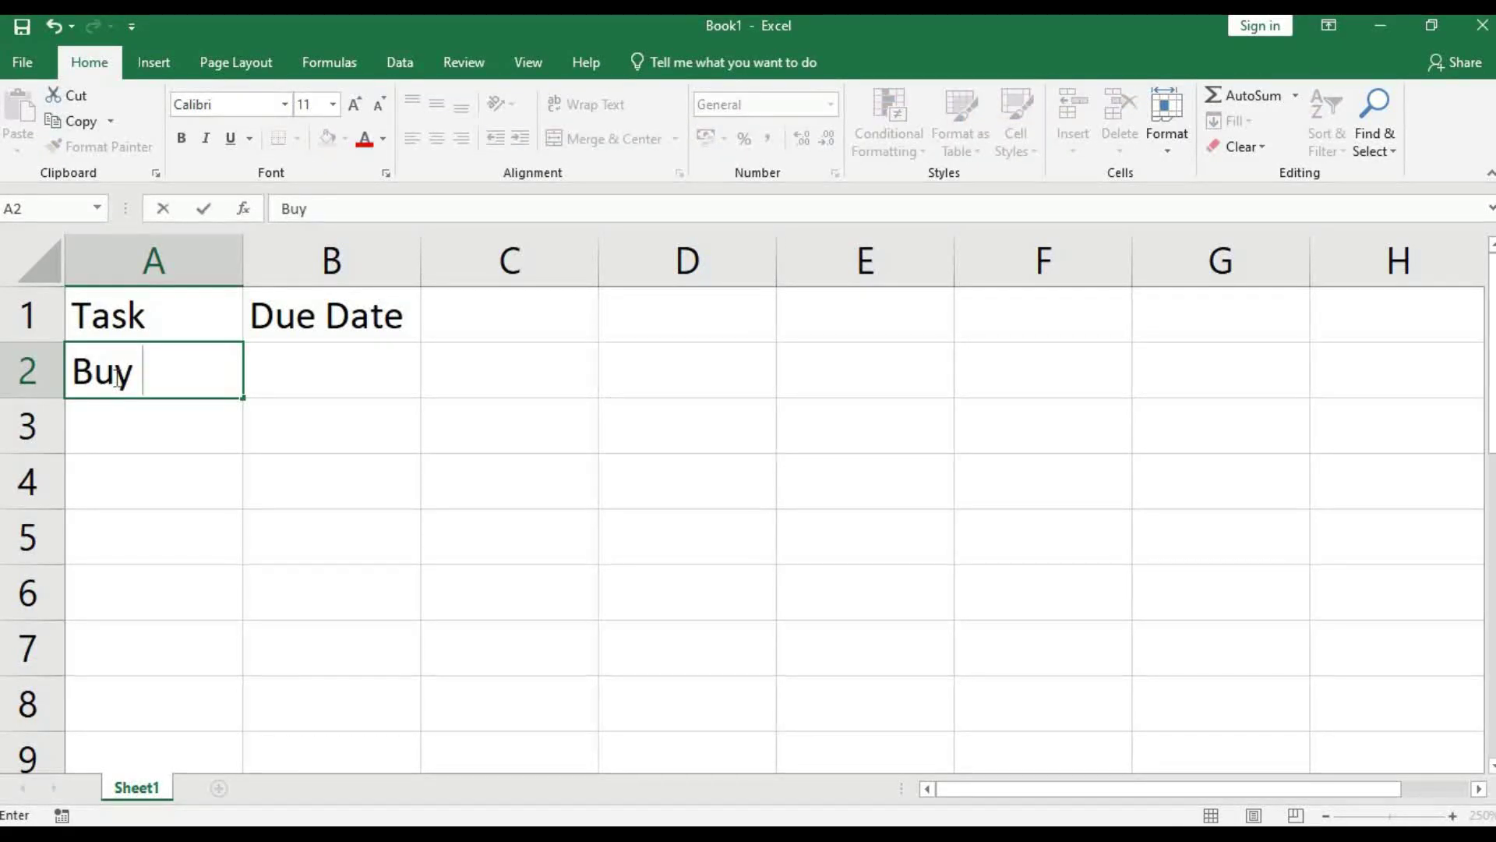
pyautogui.write('groceries')
pyautogui.hotkey('ctrl', 'Return')
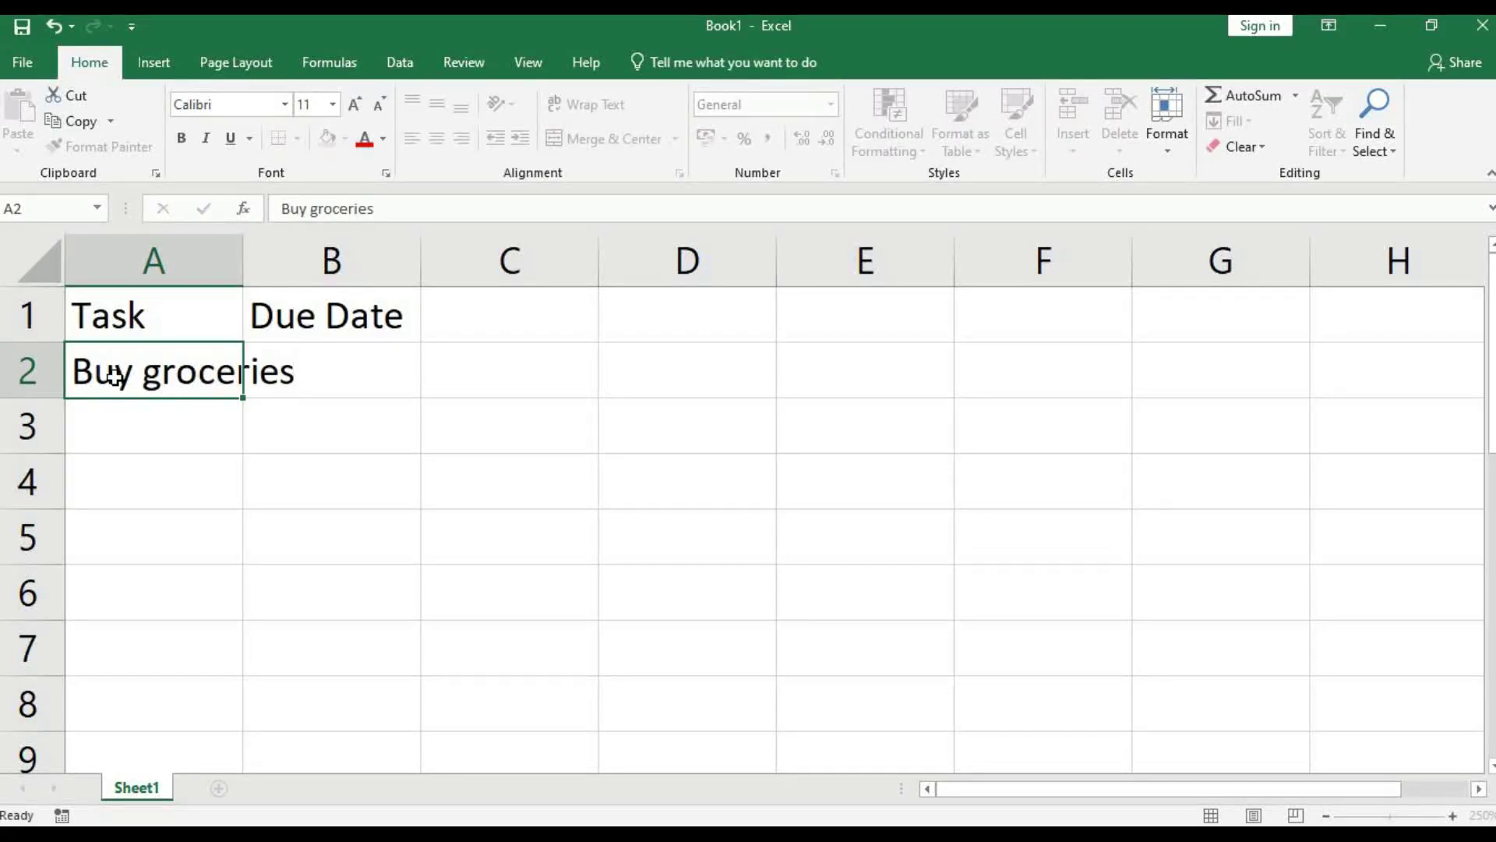
# Enter the second task, Finish Report, in cell A3 below Buy groceries.
pyautogui.press('Return')
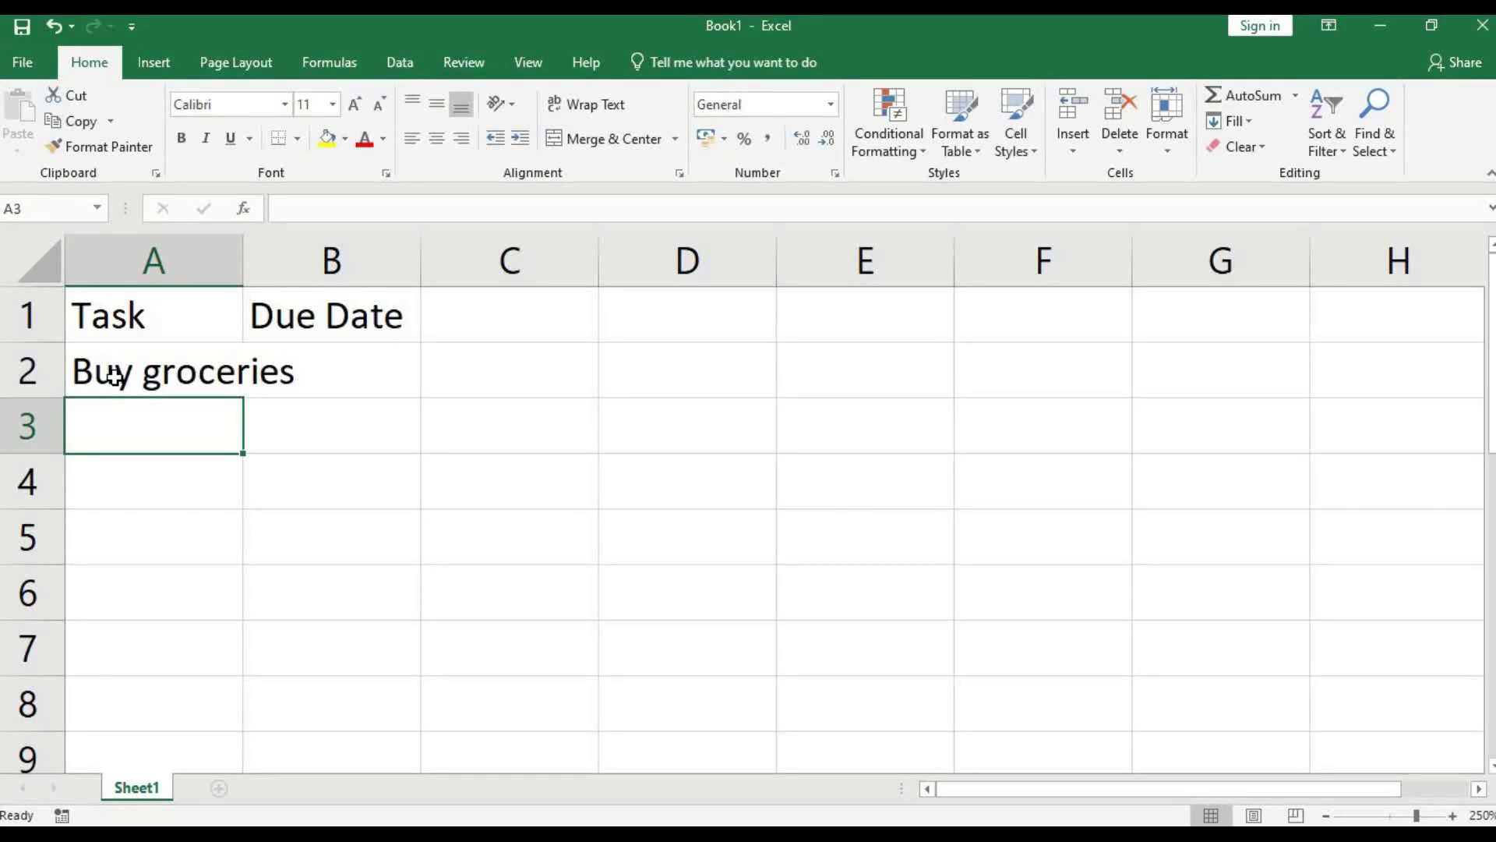
pyautogui.write('Finish Report')
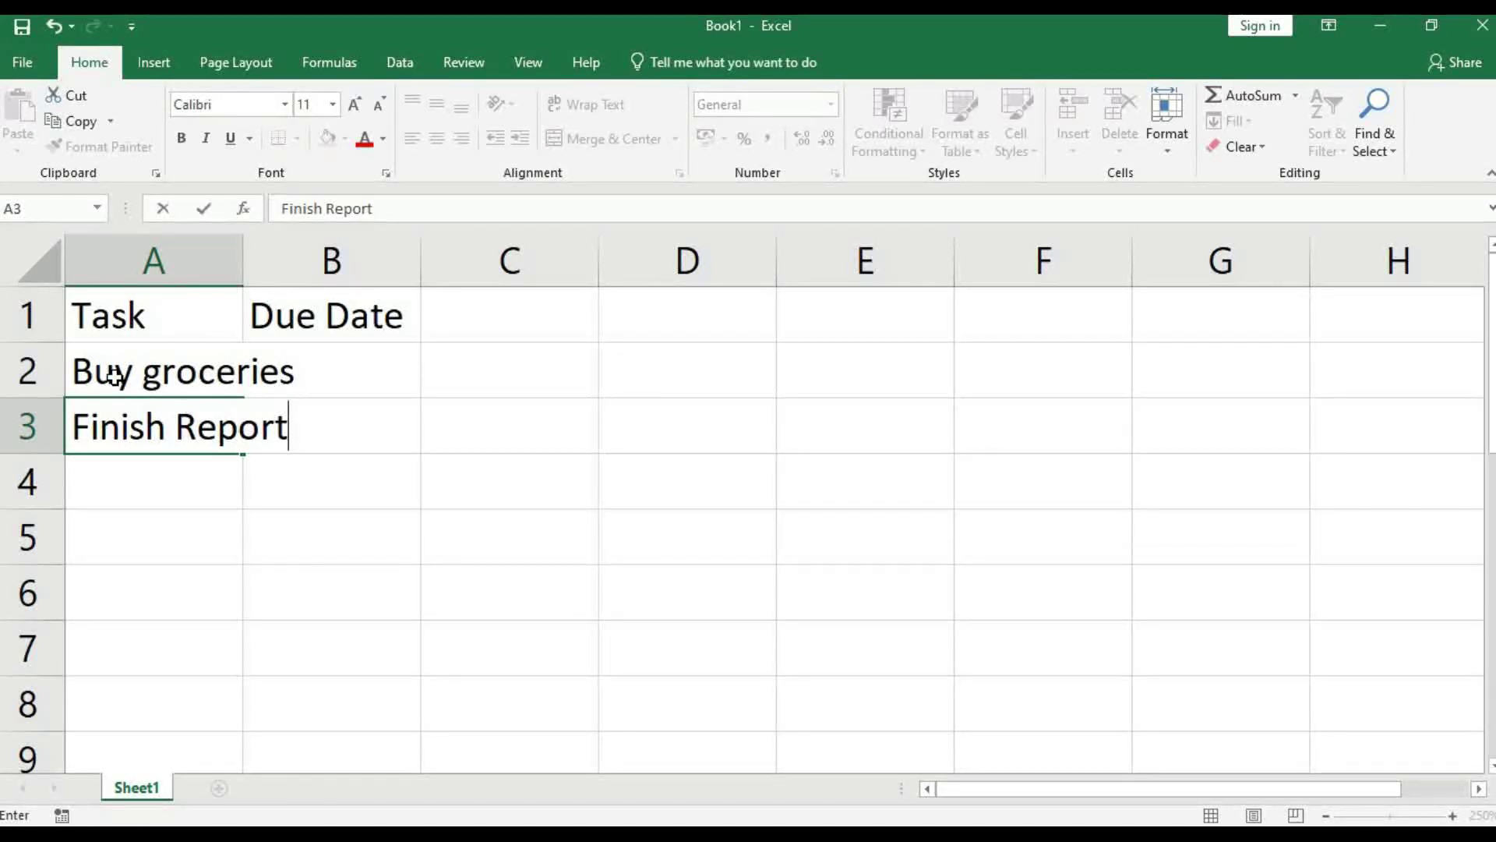
# Enter the due dates 22/6/2025 in B2 and 30/6/2025 in B3, and auto-fit column A's width to its task names.
pyautogui.click(372, 364)
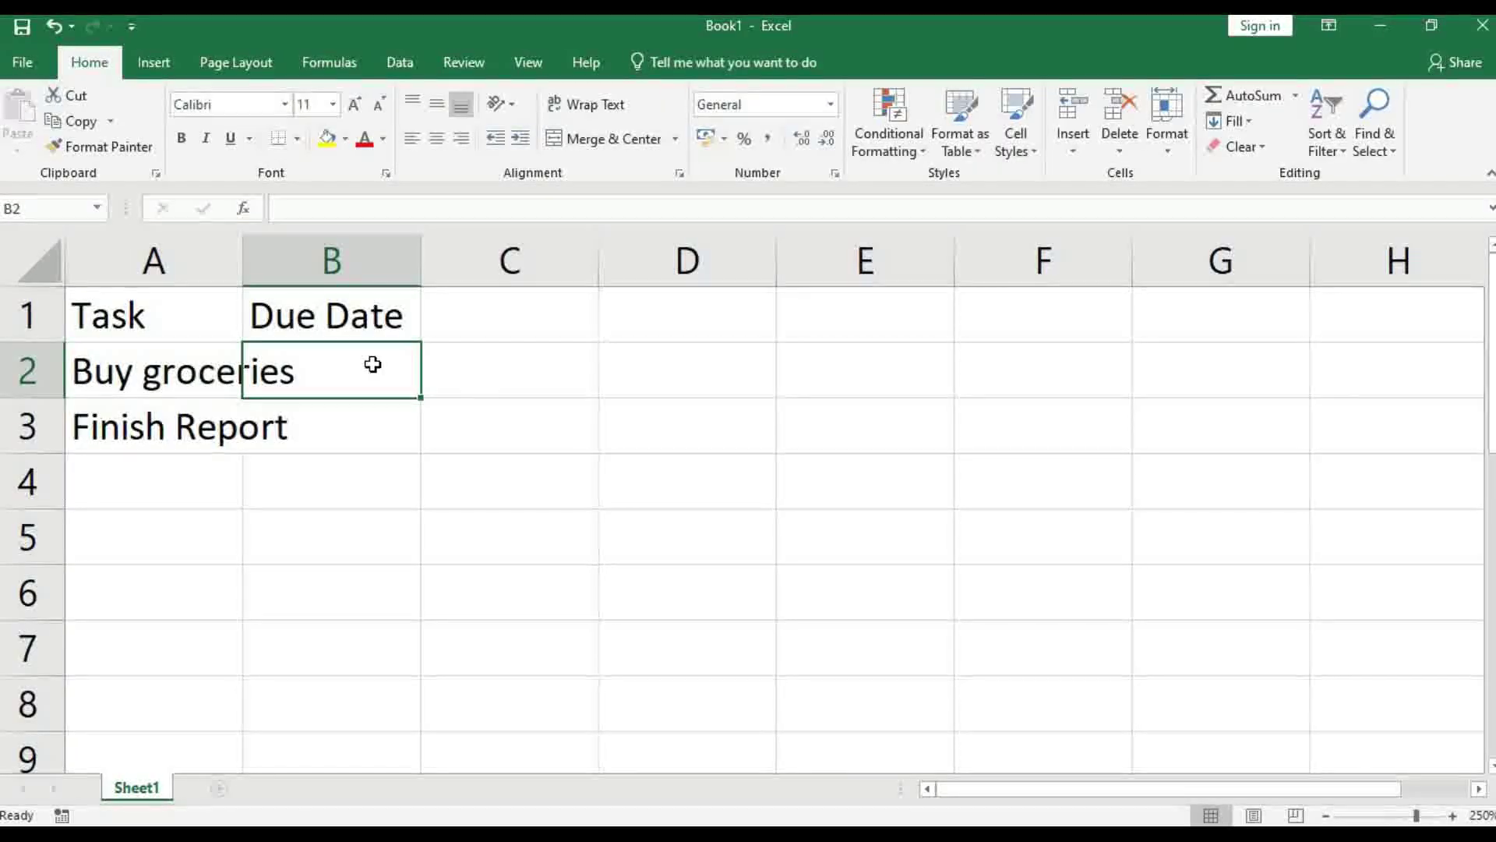
pyautogui.write('22/6/2025')
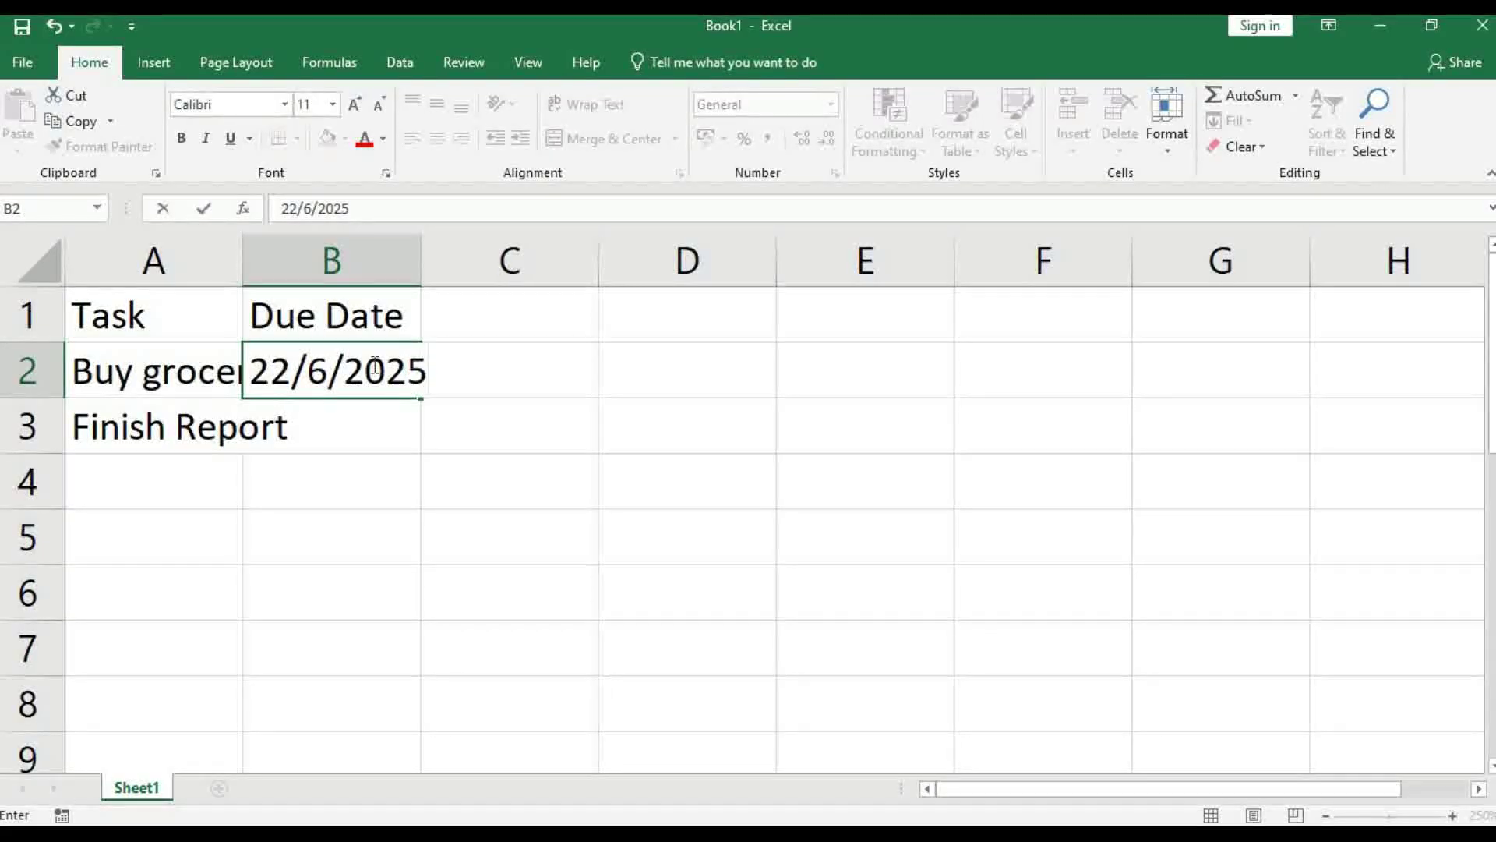
pyautogui.press('Return')
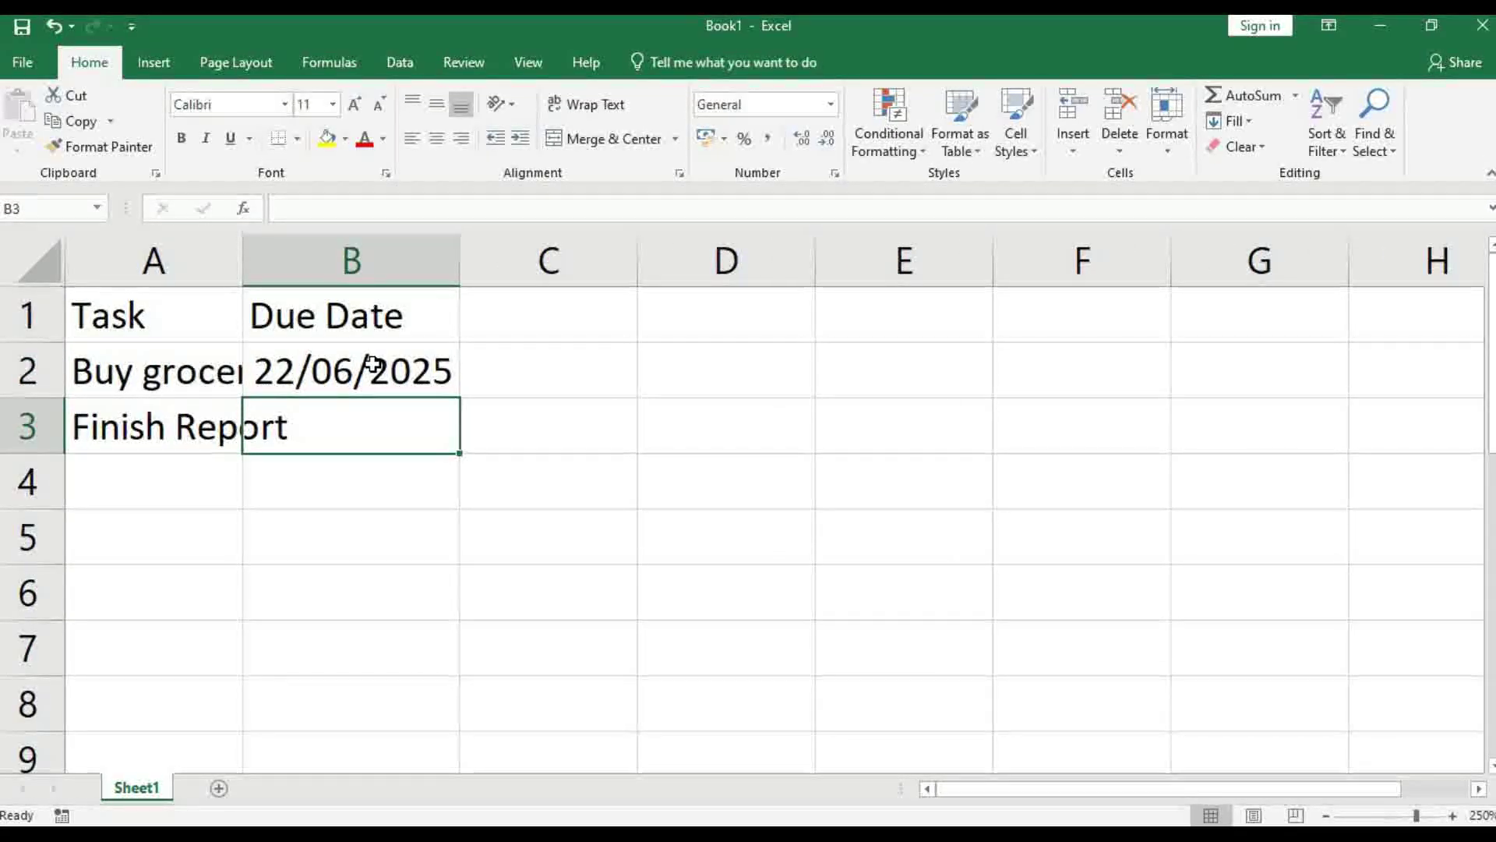
pyautogui.write('30/06/2025')
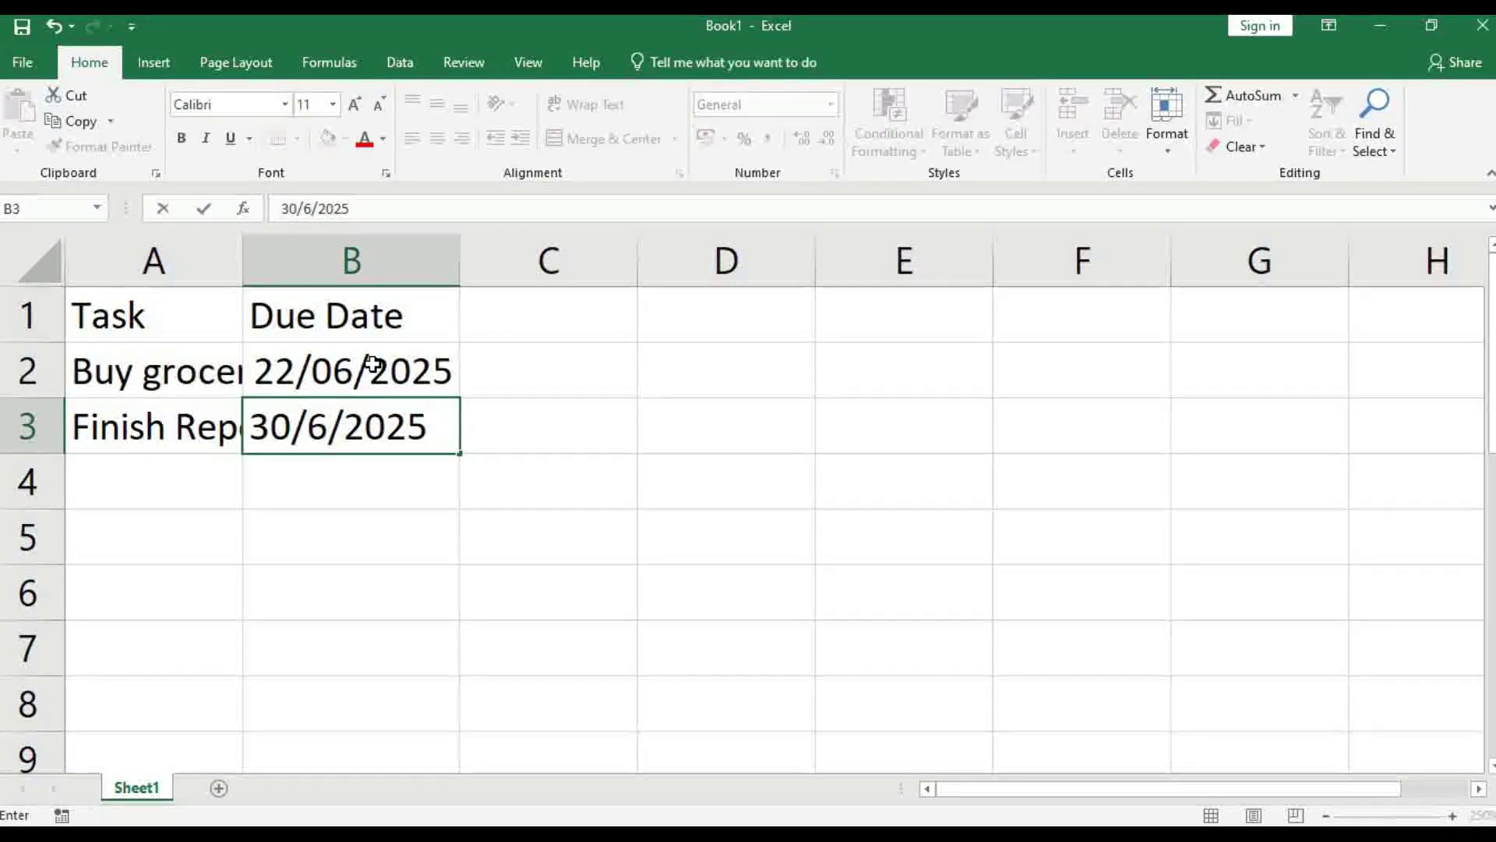
pyautogui.press('Return')
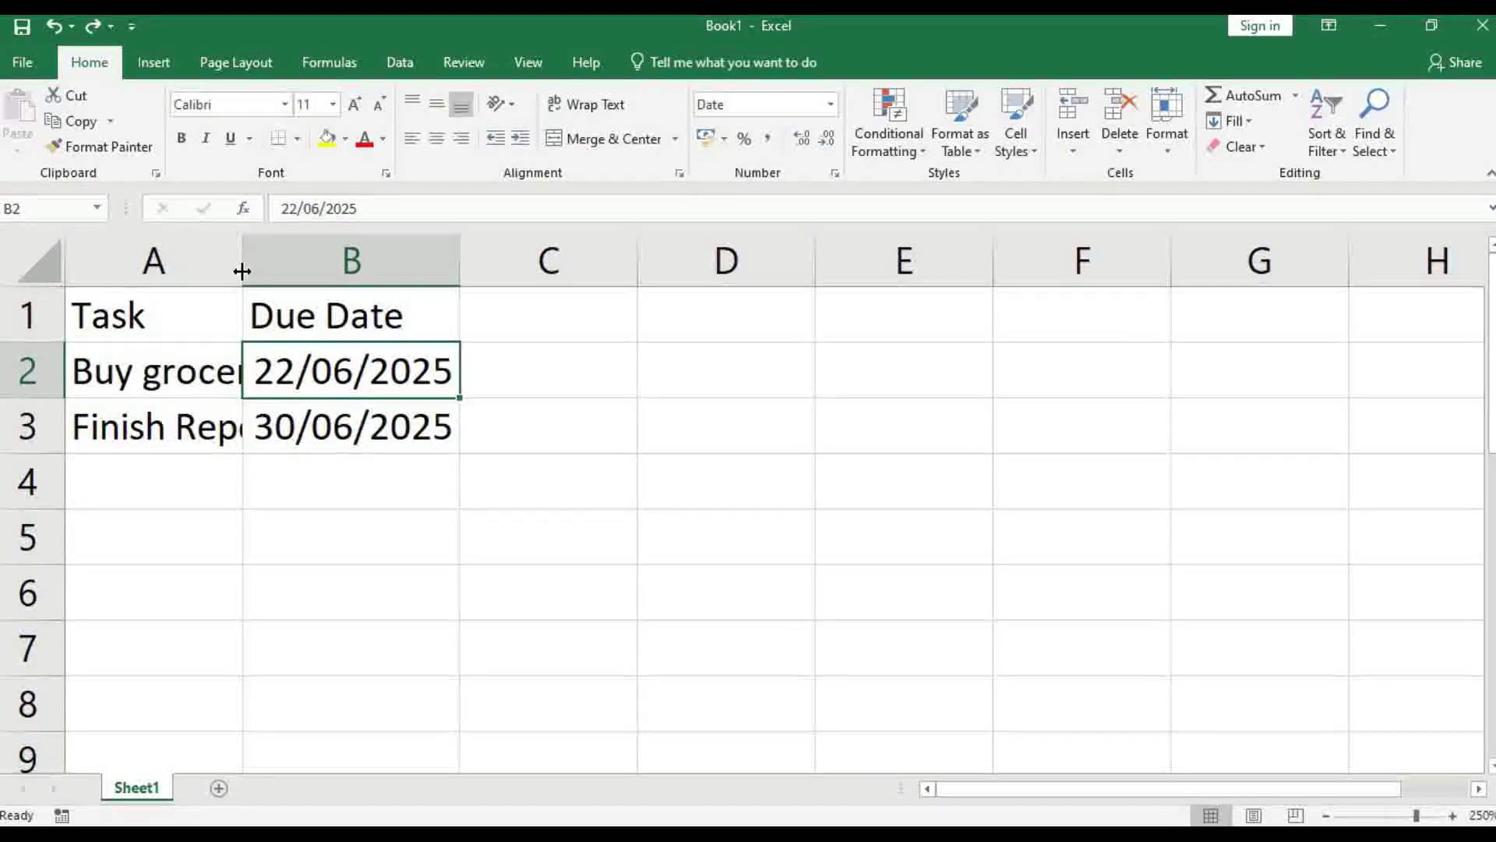
pyautogui.doubleClick(241, 271)
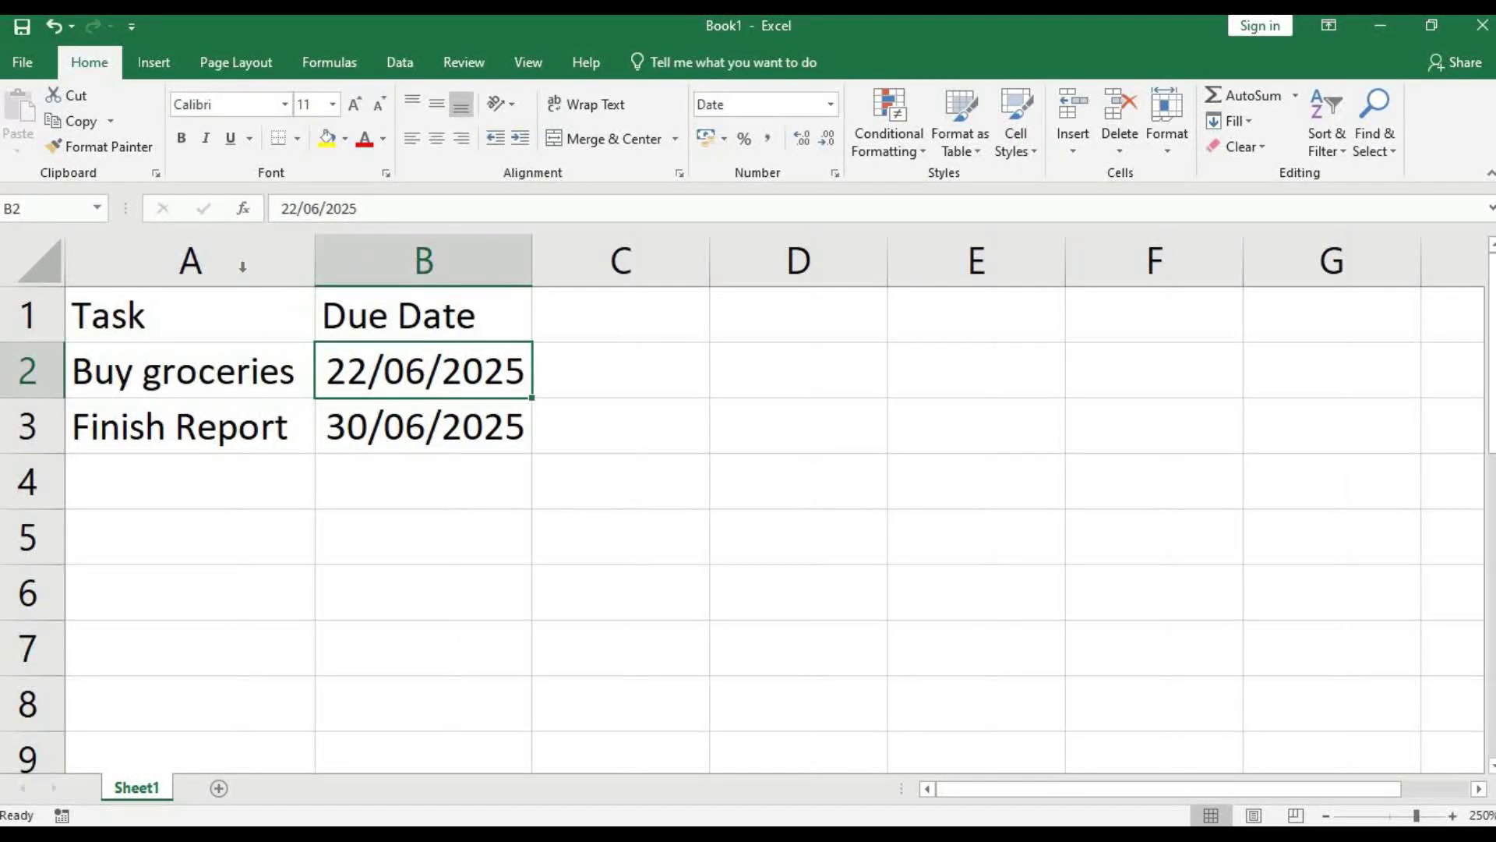